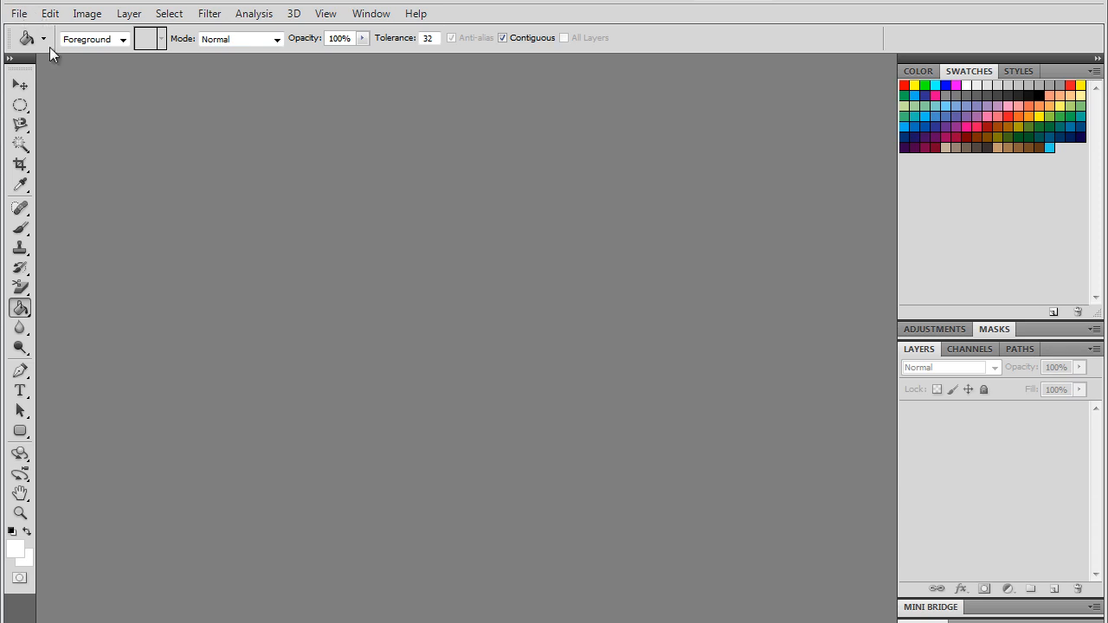
Step: Create a new document named "iPhone Icon Temp" at 60 x 60 pixels and 72 pixels/inch with a white background
{"action": "left_click", "coordinate": [19, 14]}
{"action": "left_click", "coordinate": [26, 30]}
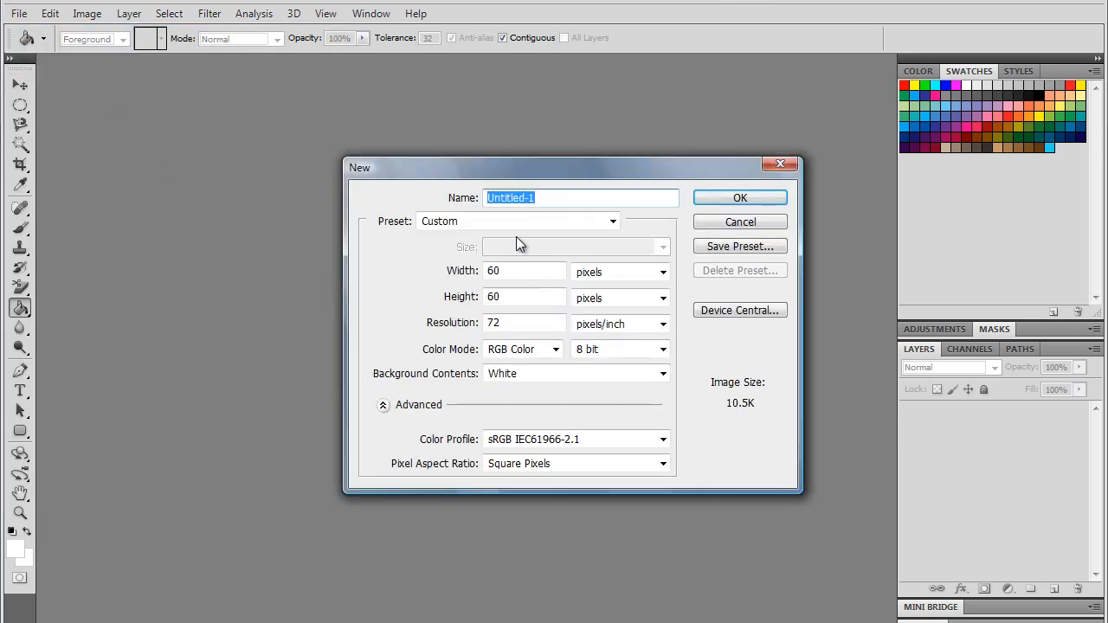
{"action": "key", "text": "BackSpace"}
{"action": "type", "text": "iPho"}
{"action": "key", "text": "BackSpace"}
{"action": "key", "text": "BackSpace"}
{"action": "type", "text": "one "}
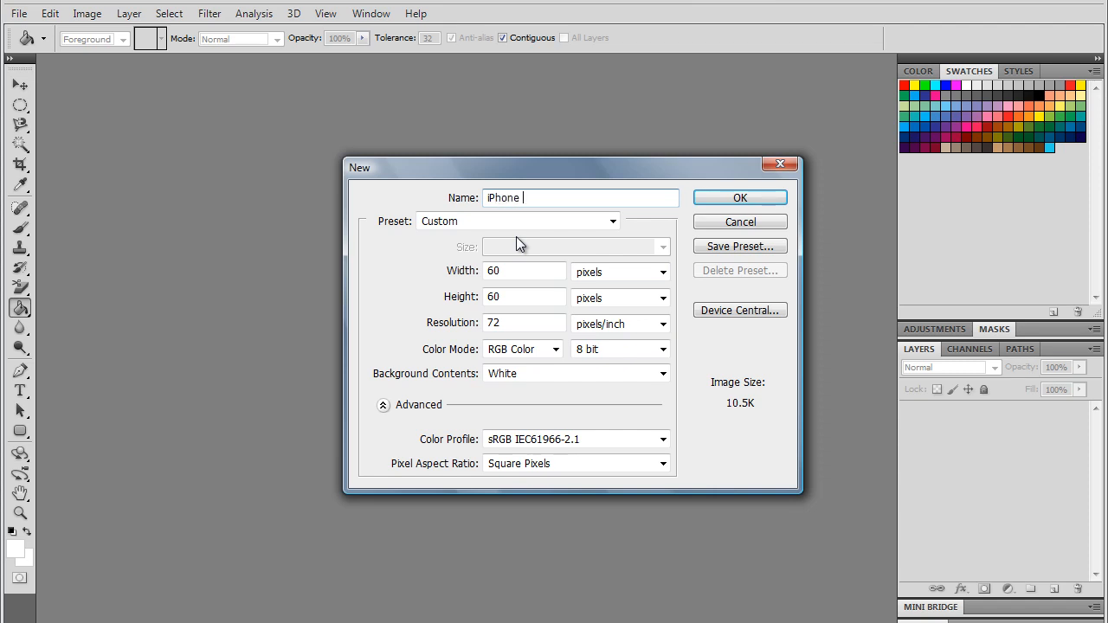
{"action": "type", "text": "Icon Temp"}
{"action": "double_click", "coordinate": [493, 268]}
{"action": "double_click", "coordinate": [493, 297]}
{"action": "left_click", "coordinate": [703, 199]}
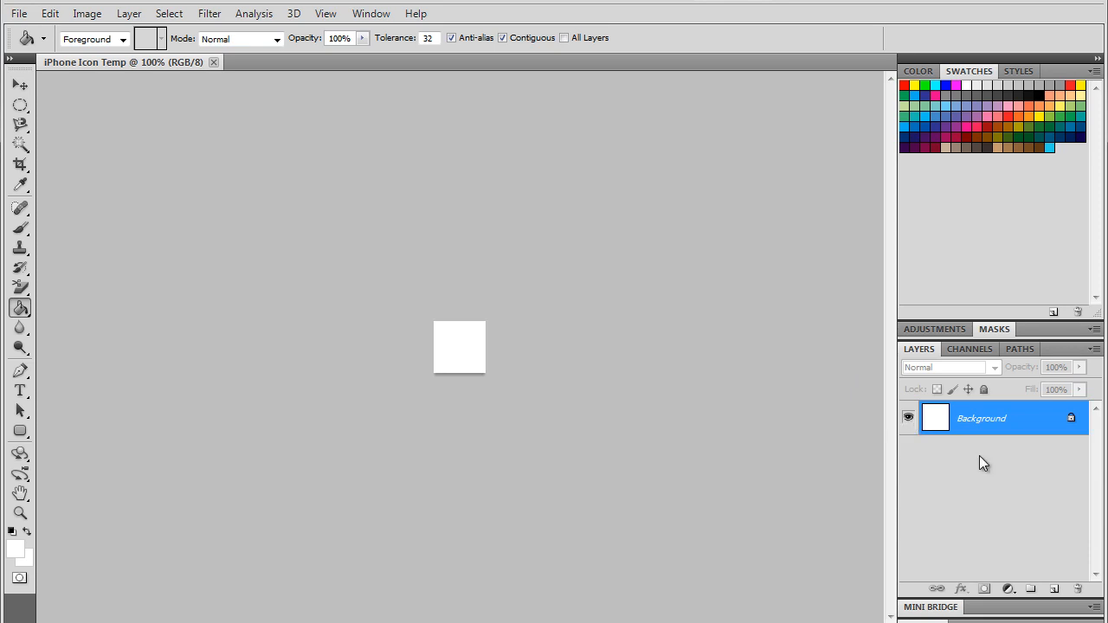
Step: Unlock the Background layer and hide it so the canvas is transparent
{"action": "left_click_drag", "start_coordinate": [1072, 419], "coordinate": [1078, 589]}
{"action": "left_click", "coordinate": [909, 420]}
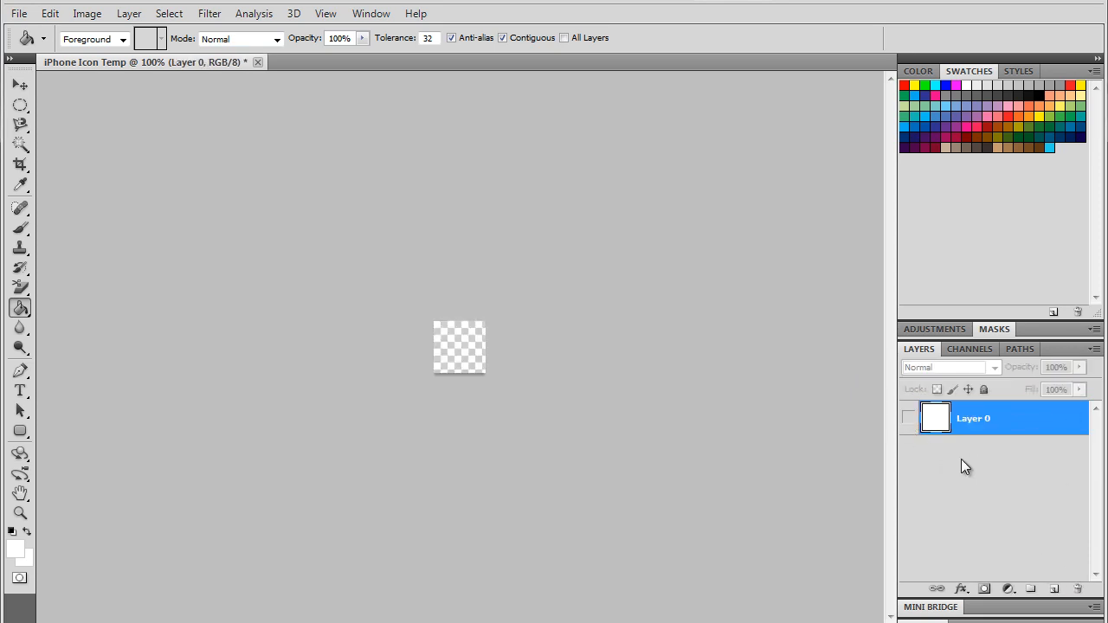
{"action": "left_click", "coordinate": [907, 420]}
{"action": "left_click", "coordinate": [907, 420]}
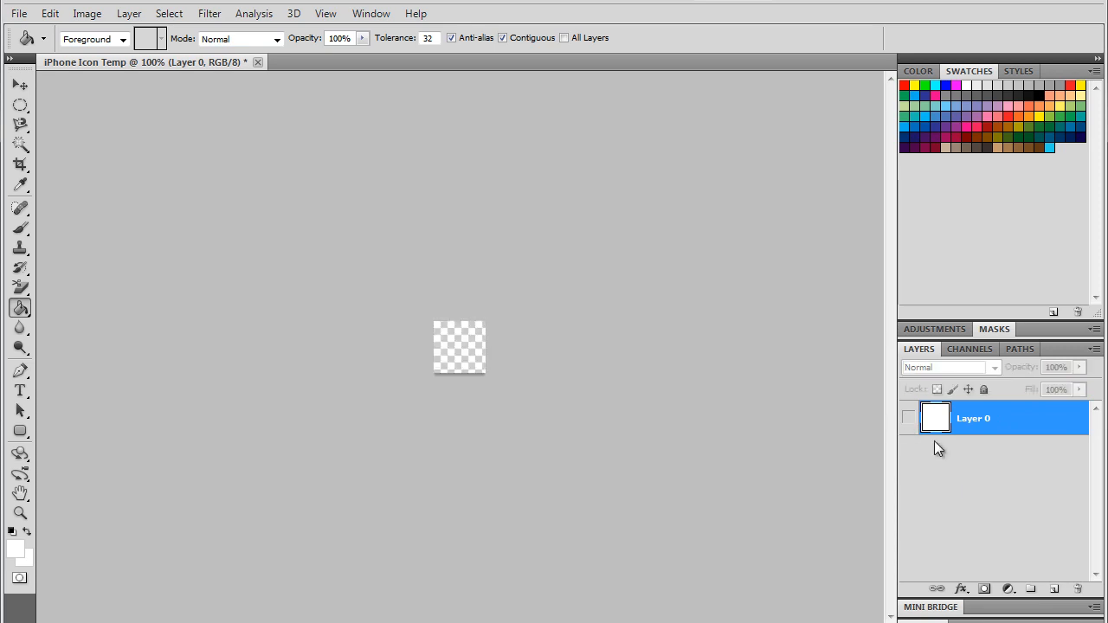
Step: Draw a black rounded rectangle with a 10 px corner radius over most of the canvas
{"action": "left_click", "coordinate": [22, 433]}
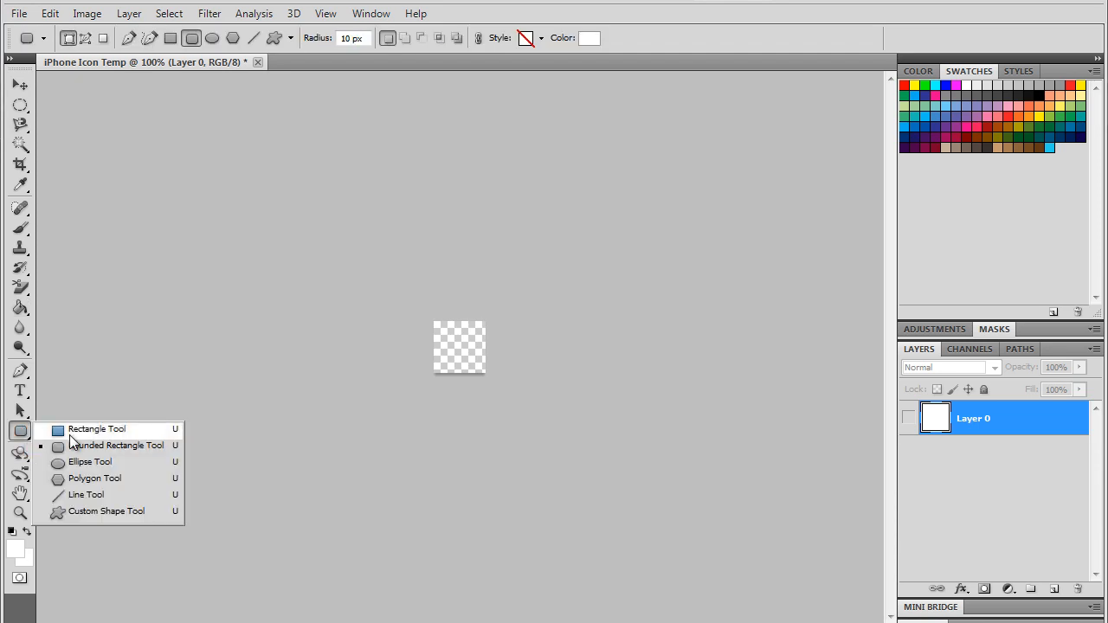
{"action": "left_click", "coordinate": [69, 450]}
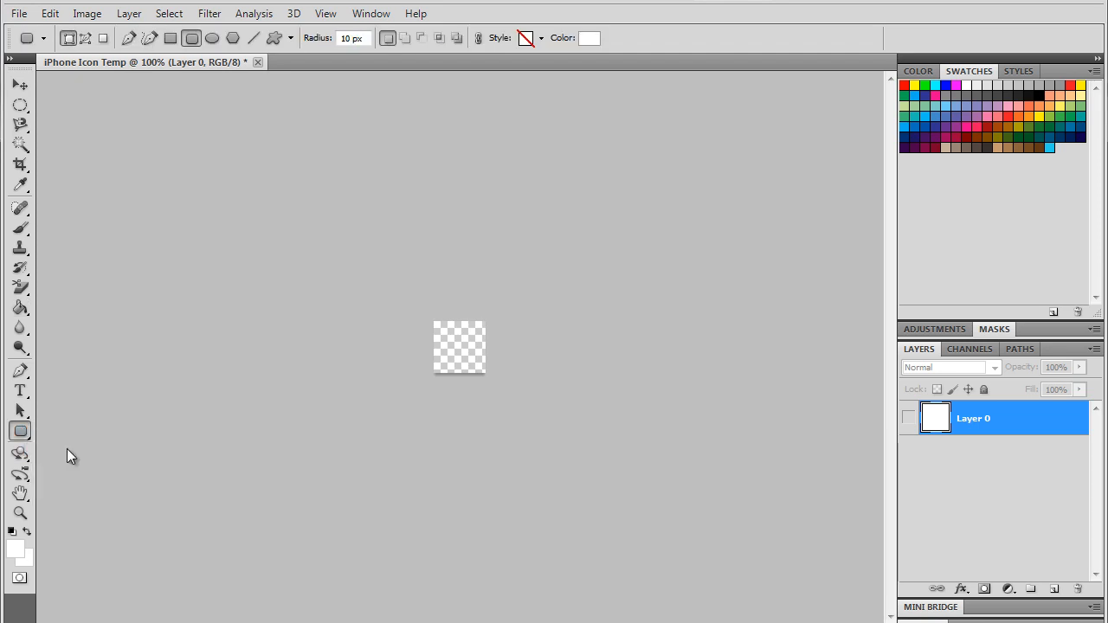
{"action": "left_click", "coordinate": [17, 552]}
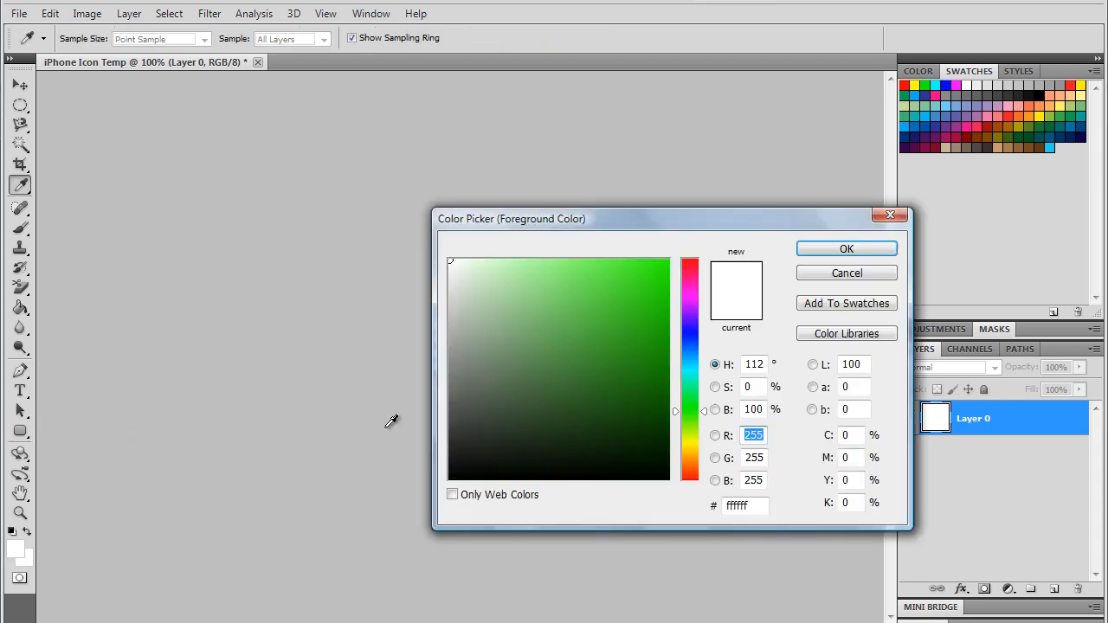
{"action": "left_click_drag", "start_coordinate": [483, 388], "coordinate": [449, 479]}
{"action": "left_click", "coordinate": [840, 250]}
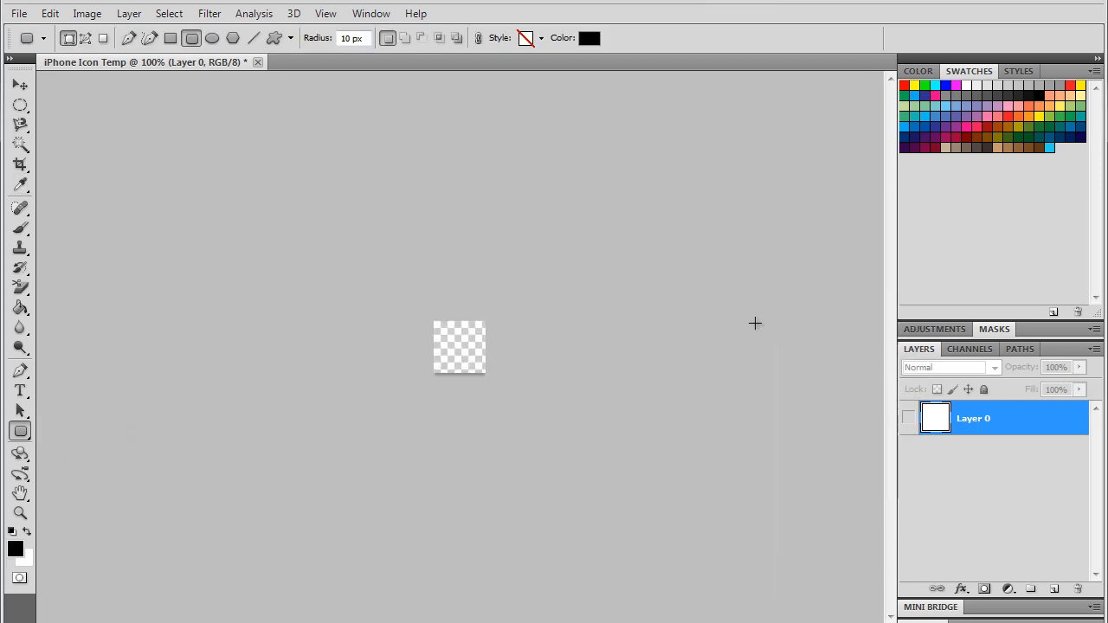
{"action": "left_click_drag", "start_coordinate": [449, 335], "coordinate": [481, 369]}
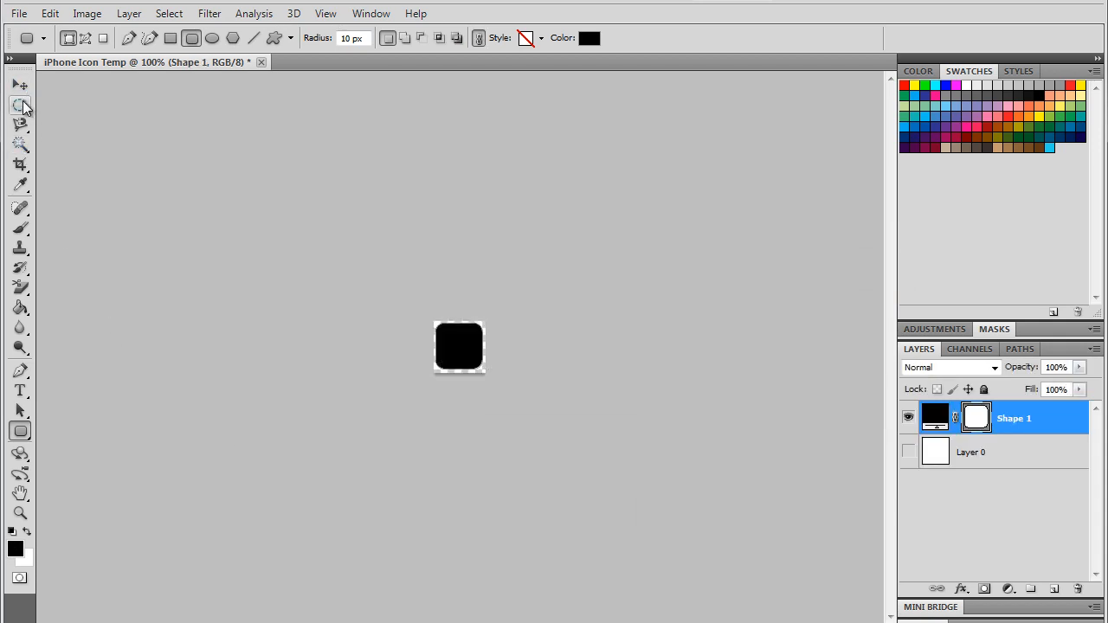
Step: Free-transform the rounded rectangle's path so it reaches all four edges of the canvas
{"action": "left_click", "coordinate": [20, 105]}
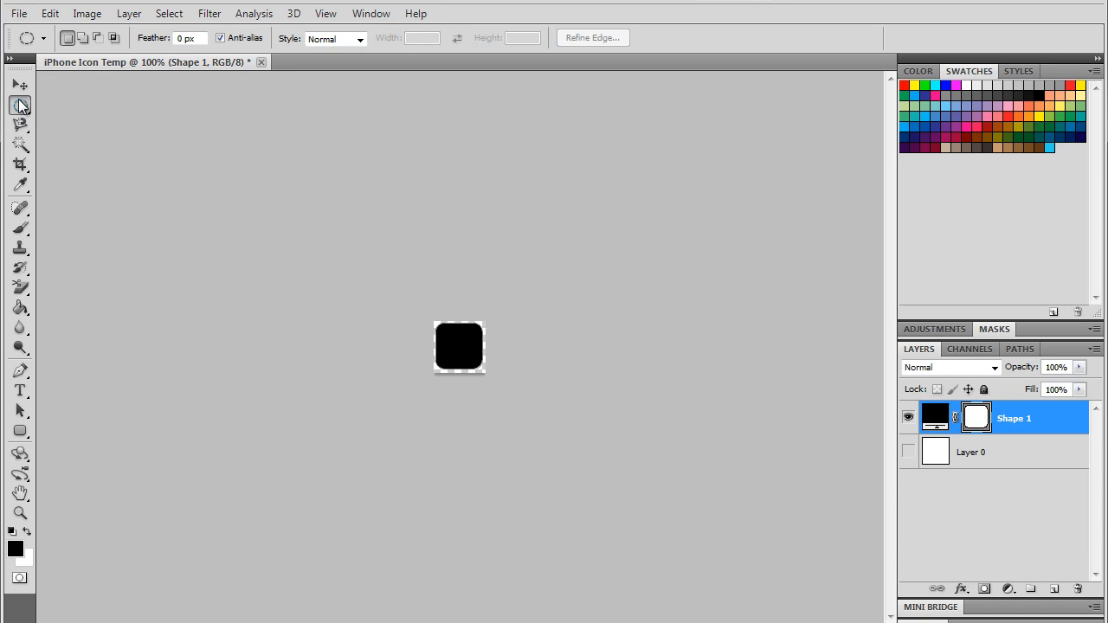
{"action": "right_click", "coordinate": [456, 342]}
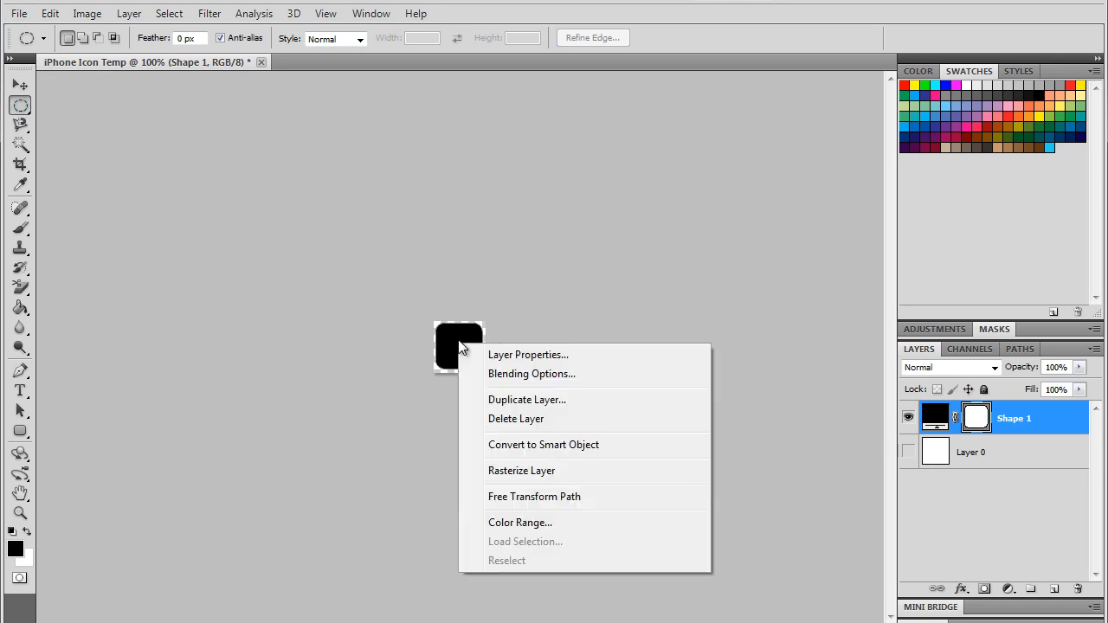
{"action": "left_click", "coordinate": [512, 495]}
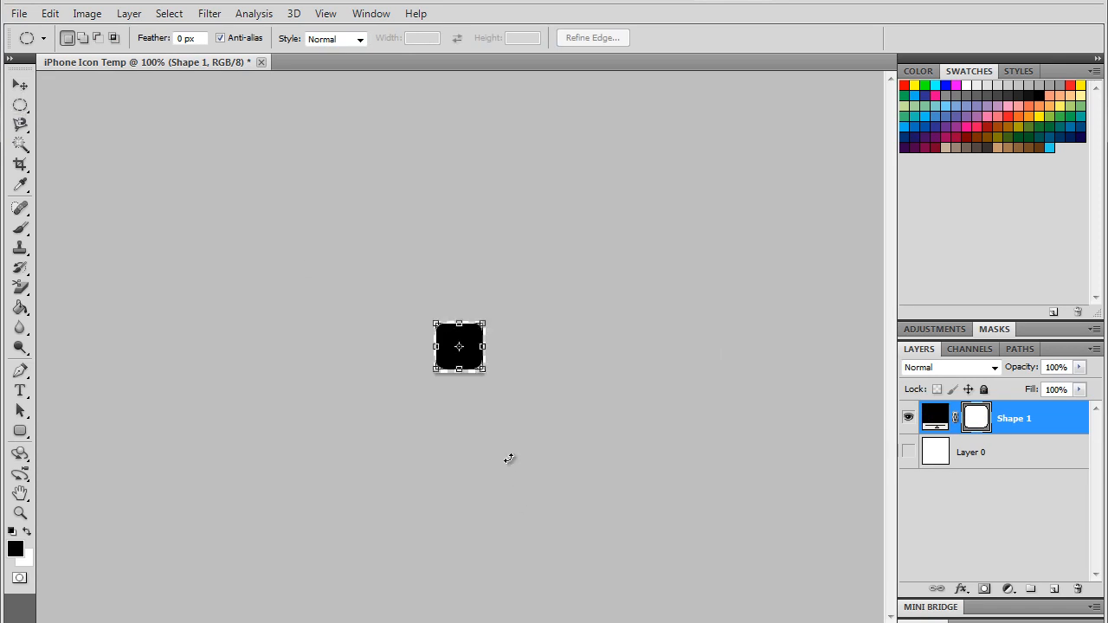
{"action": "left_click_drag", "start_coordinate": [483, 347], "coordinate": [460, 374]}
{"action": "key", "text": "Return"}
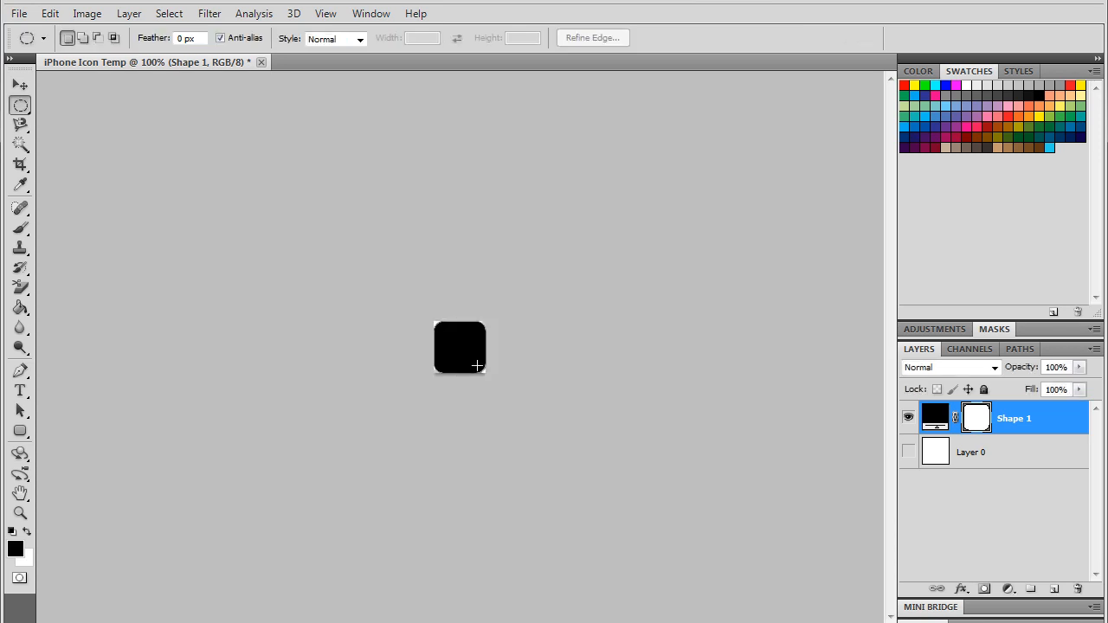
Step: Rename the rounded rectangle's shape layer to "Base"
{"action": "double_click", "coordinate": [1014, 419]}
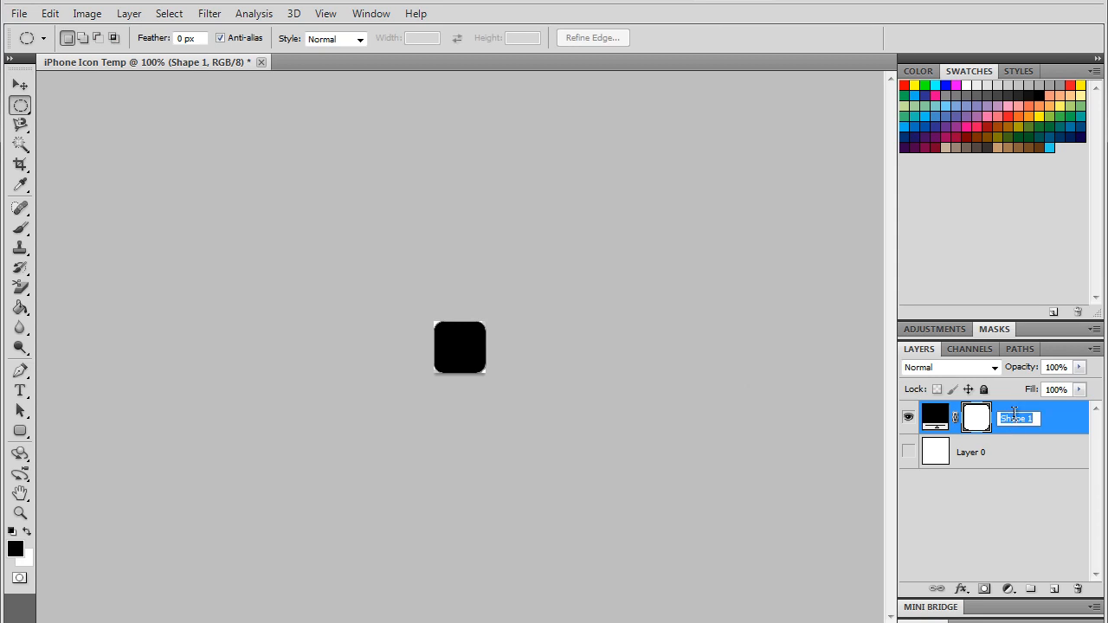
{"action": "type", "text": "Base"}
{"action": "key", "text": "Return"}
Step: Delete the hidden white Layer 0
{"action": "left_click", "coordinate": [1009, 444]}
{"action": "left_click", "coordinate": [1008, 423]}
{"action": "left_click", "coordinate": [1002, 457]}
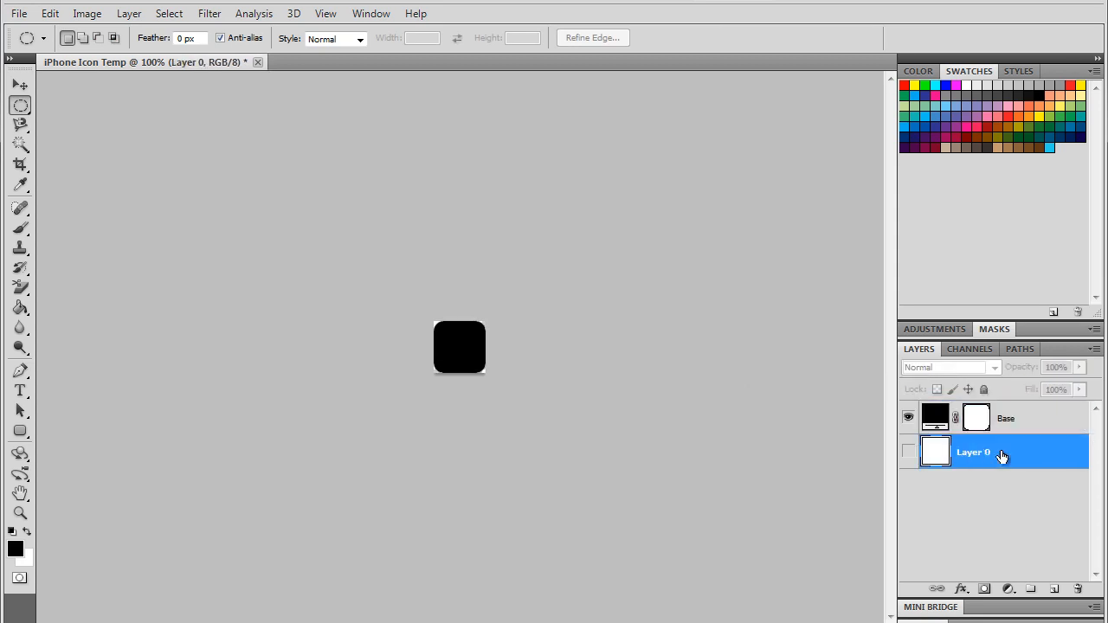
{"action": "key", "text": "Delete"}
{"action": "left_click", "coordinate": [1009, 472]}
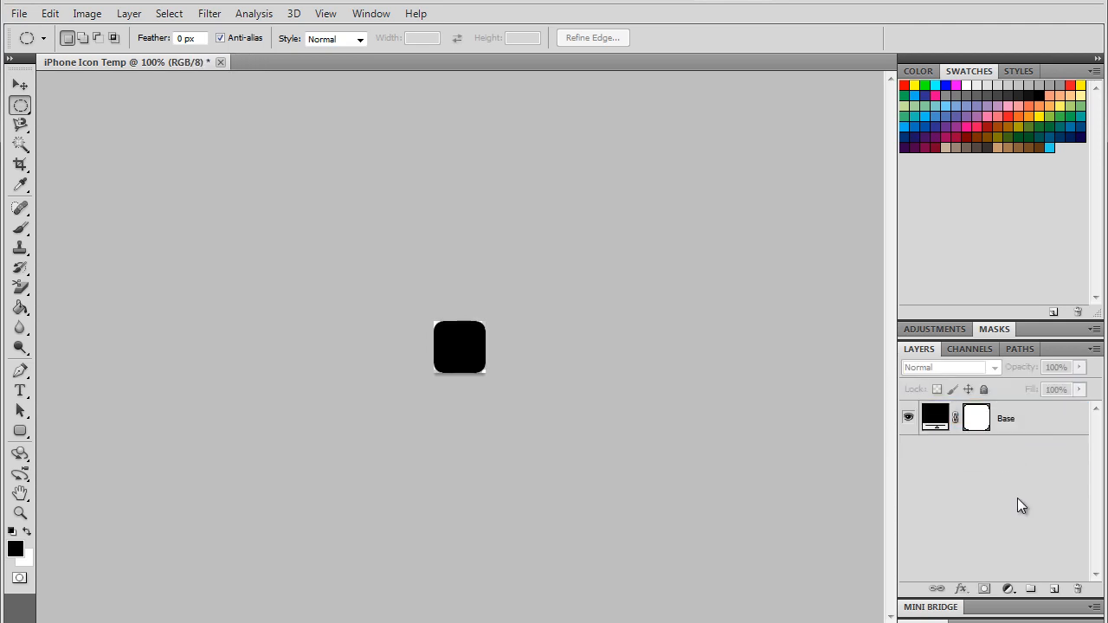
Step: Create a new layer group named "Base Group"
{"action": "left_click", "coordinate": [1032, 592]}
{"action": "double_click", "coordinate": [994, 412]}
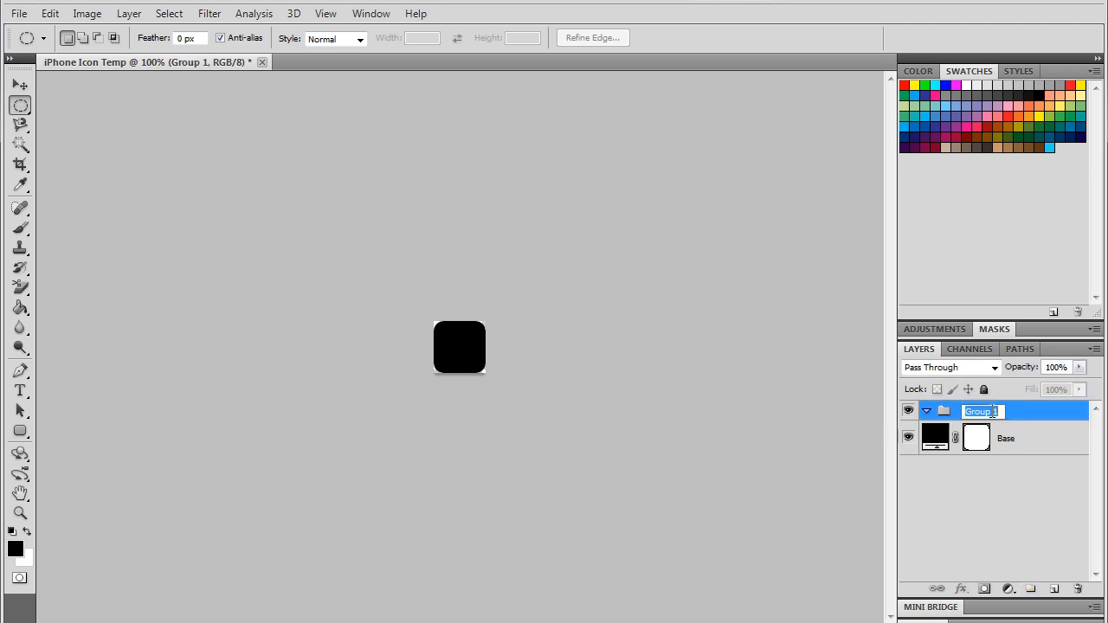
{"action": "type", "text": "Base Grou"}
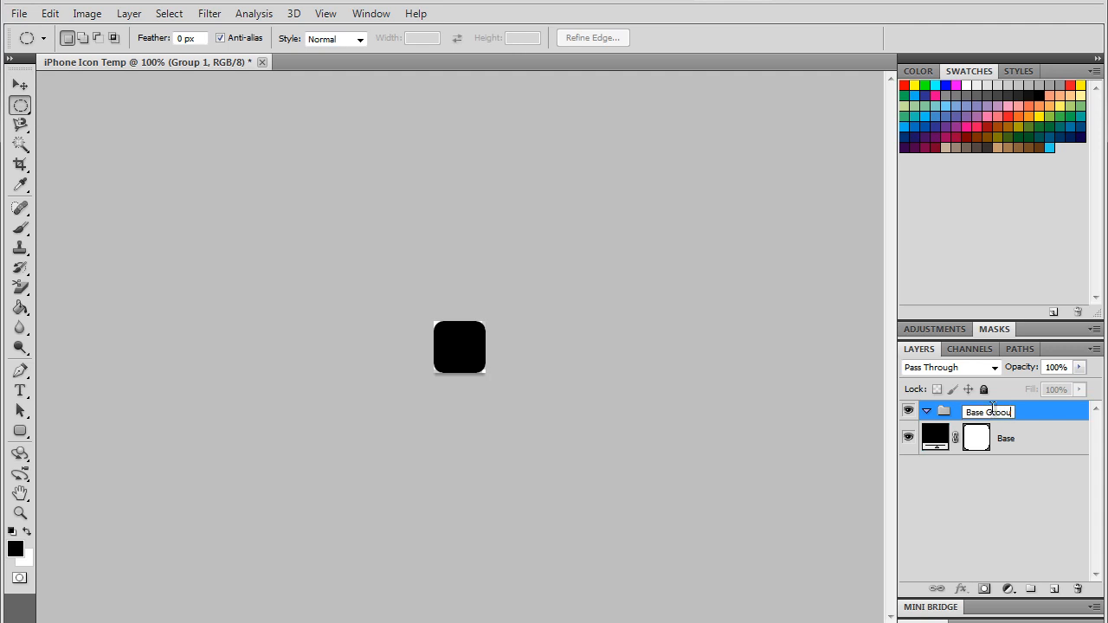
{"action": "type", "text": "p"}
{"action": "key", "text": "Return"}
{"action": "left_click", "coordinate": [1034, 549]}
Step: Move the Base layer into Base Group
{"action": "left_click_drag", "start_coordinate": [1006, 433], "coordinate": [1004, 431]}
{"action": "left_click", "coordinate": [1003, 433]}
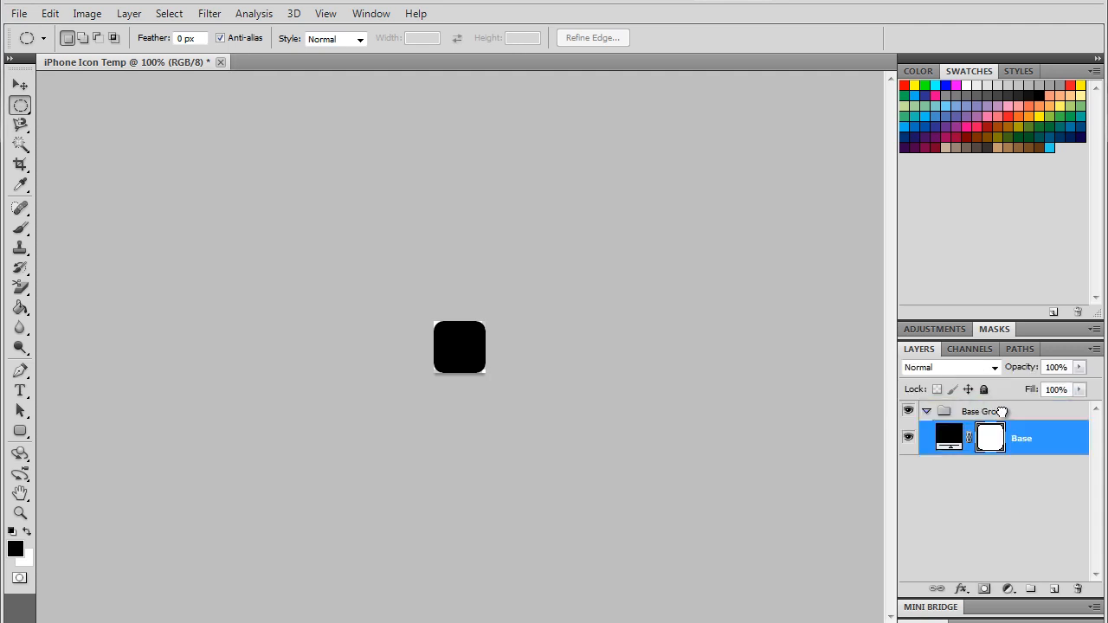
{"action": "left_click", "coordinate": [1000, 502]}
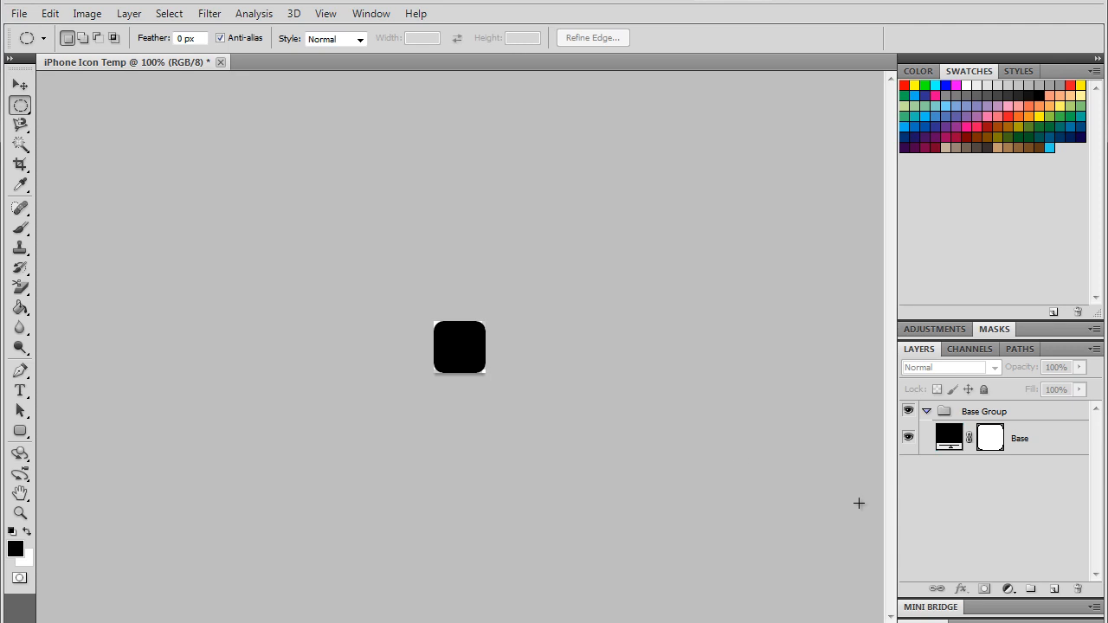
Step: Add a new layer named "Glaze" above the Base layer inside Base Group and select it
{"action": "left_click", "coordinate": [1055, 589]}
{"action": "double_click", "coordinate": [994, 438]}
{"action": "type", "text": "Glaze"}
{"action": "key", "text": "Return"}
{"action": "left_click", "coordinate": [1004, 512]}
{"action": "left_click", "coordinate": [990, 446]}
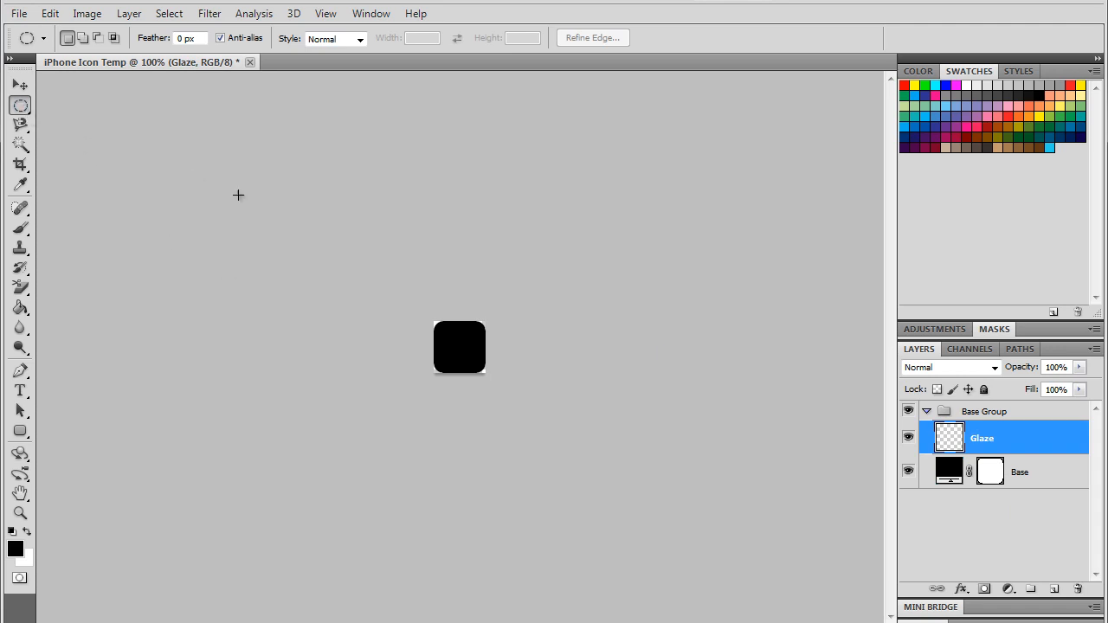
Step: Fill a large elliptical selection covering the icon's upper half with white on the Glaze layer, and deselect
{"action": "left_click", "coordinate": [16, 549]}
{"action": "left_click_drag", "start_coordinate": [526, 381], "coordinate": [449, 260]}
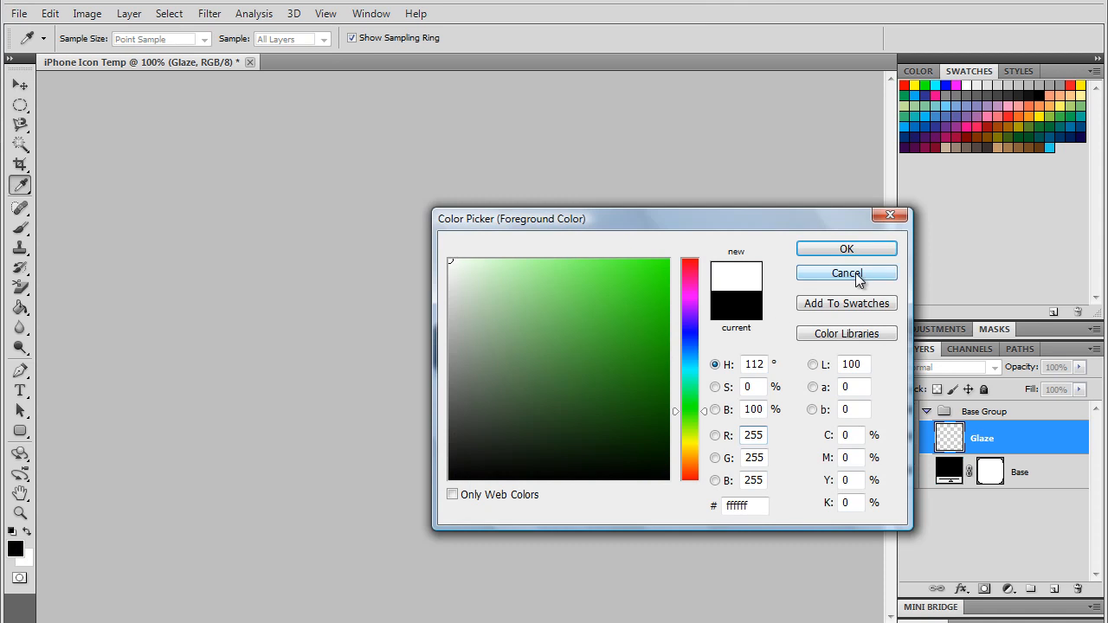
{"action": "left_click", "coordinate": [865, 252]}
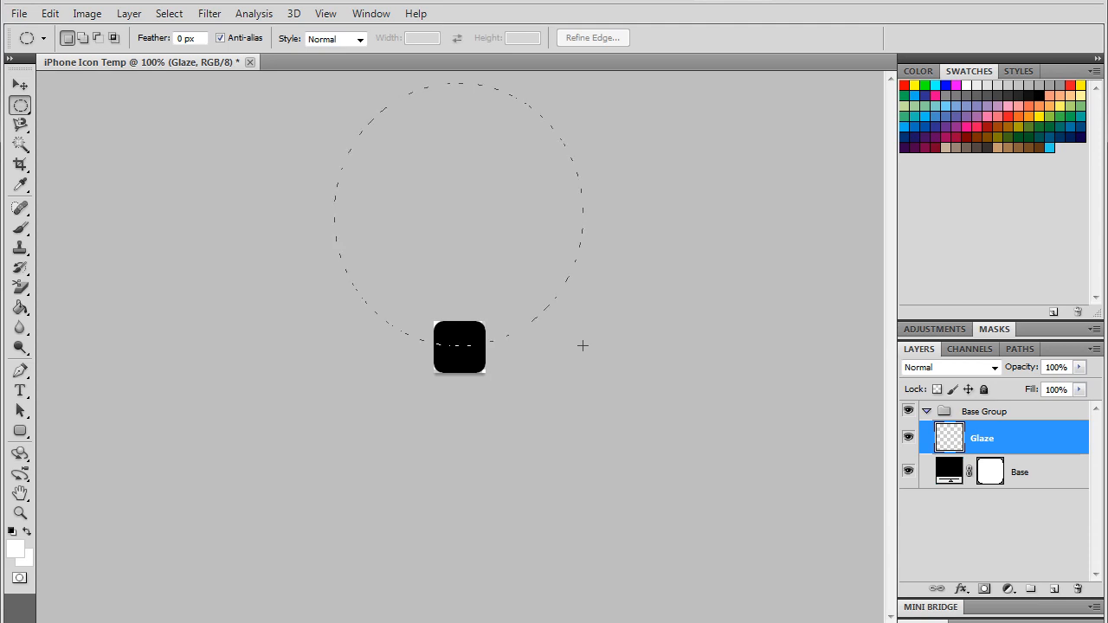
{"action": "left_click_drag", "start_coordinate": [335, 81], "coordinate": [583, 345]}
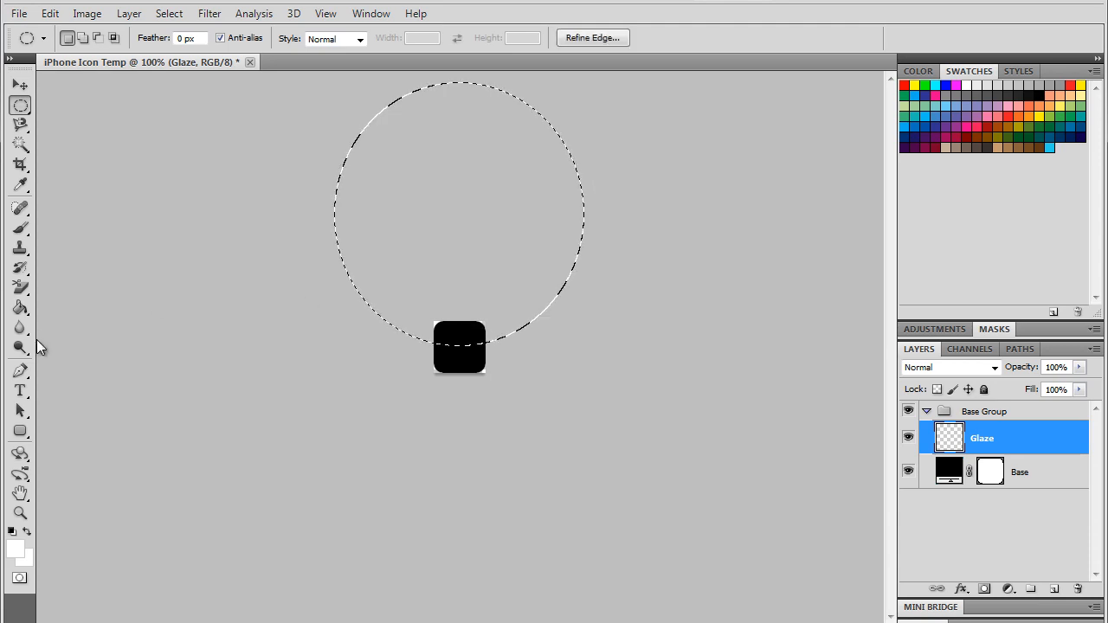
{"action": "left_click", "coordinate": [20, 309]}
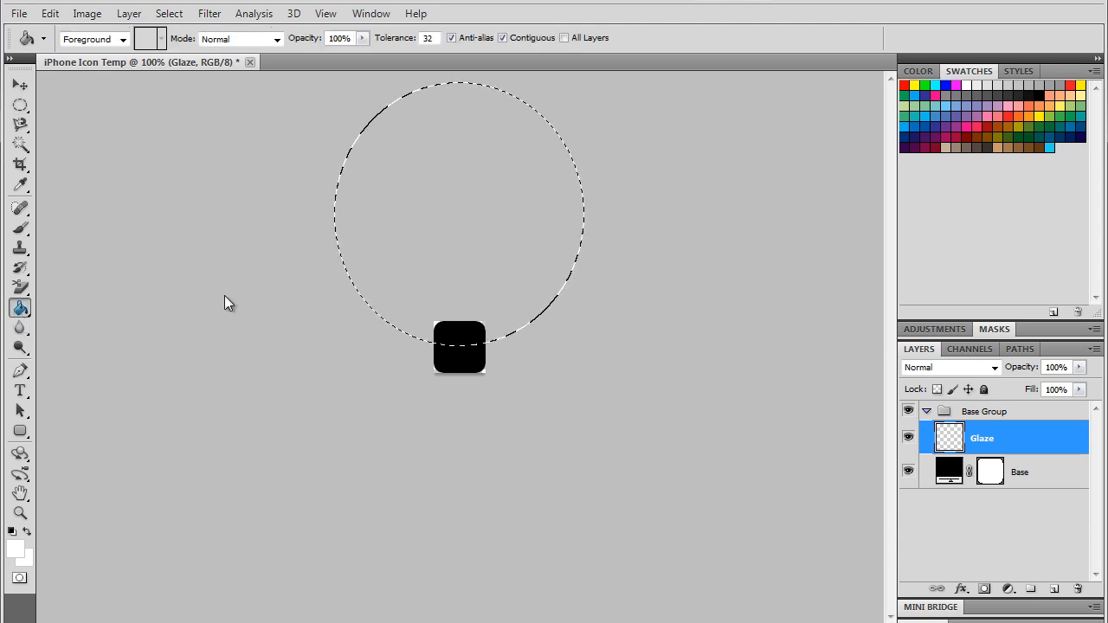
{"action": "left_click", "coordinate": [460, 336]}
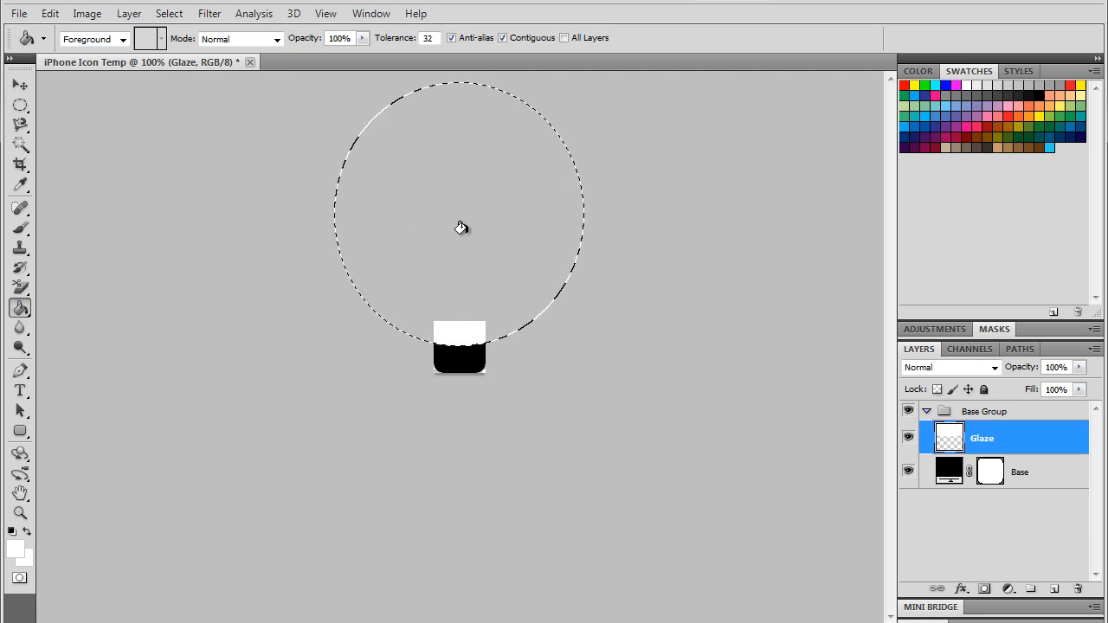
{"action": "key", "text": "ctrl+d"}
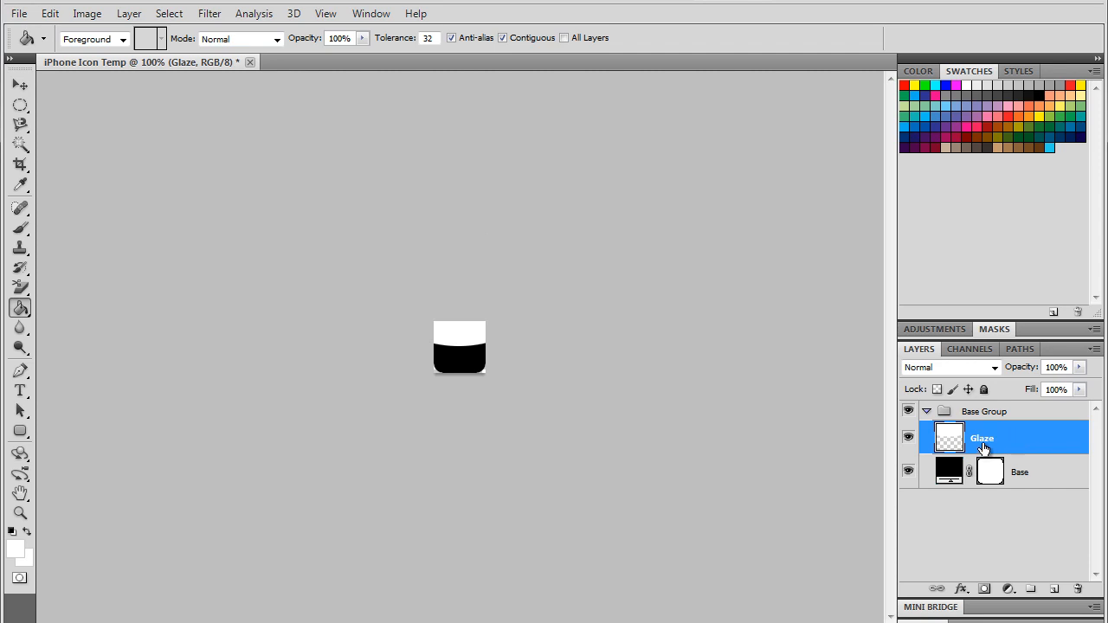
Step: Clip the Glaze layer to the Base layer and lower the Glaze layer's opacity
{"action": "right_click", "coordinate": [1064, 452]}
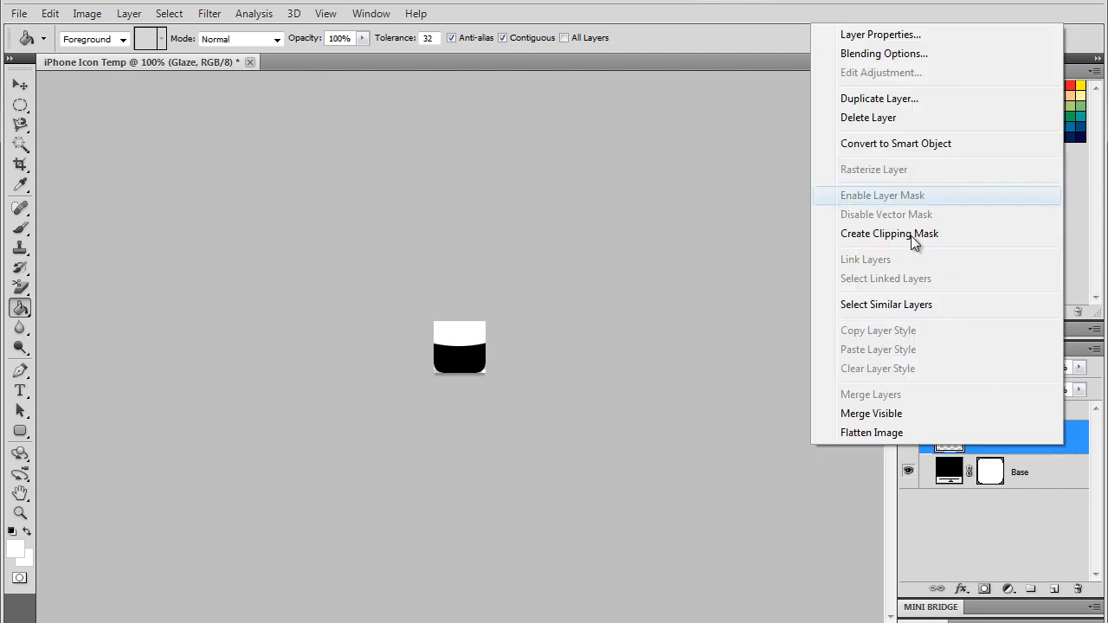
{"action": "left_click", "coordinate": [892, 234]}
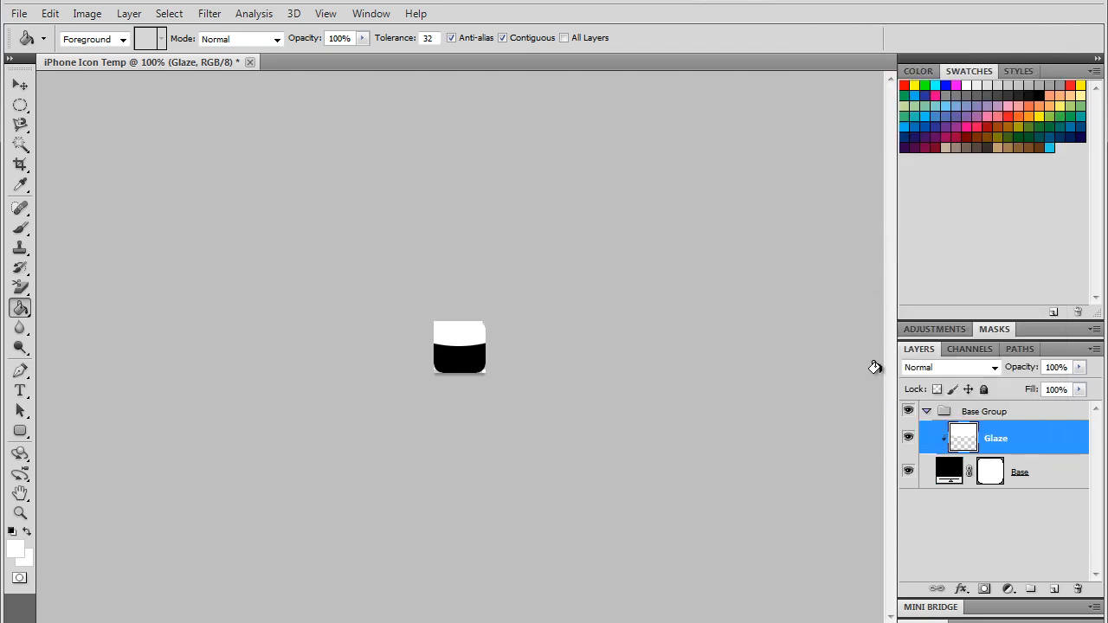
{"action": "left_click_drag", "start_coordinate": [1079, 367], "coordinate": [1014, 391]}
{"action": "left_click", "coordinate": [1008, 517]}
{"action": "left_click", "coordinate": [1008, 518]}
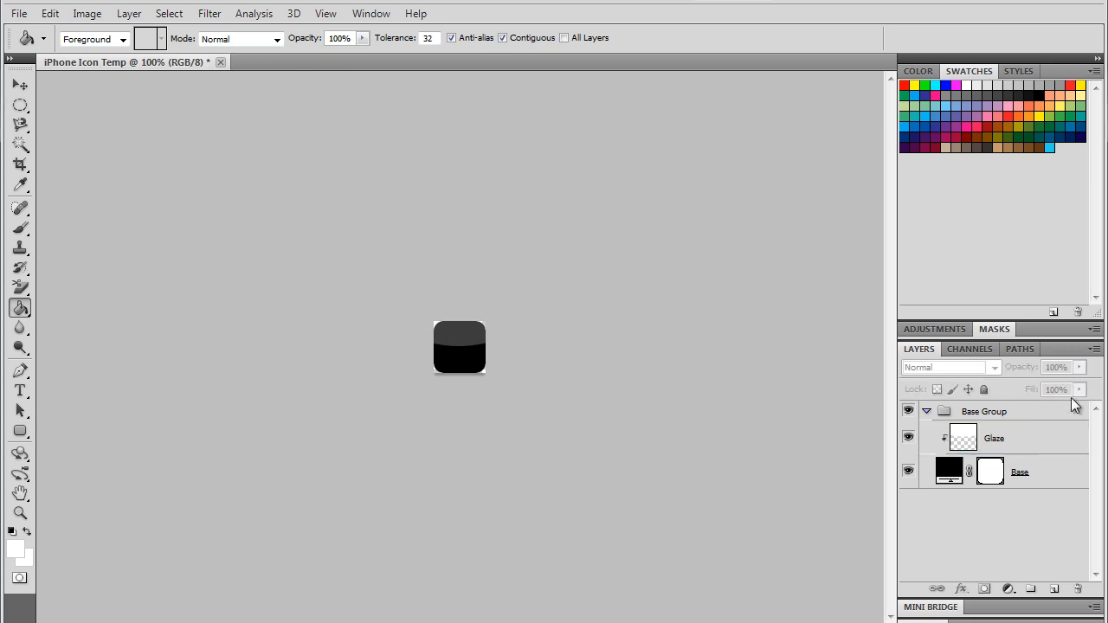
Step: Set the Glaze layer's opacity to 18% and toggle its visibility to compare the effect
{"action": "left_click", "coordinate": [1009, 440]}
{"action": "left_click", "coordinate": [1079, 367]}
{"action": "left_click_drag", "start_coordinate": [1024, 391], "coordinate": [1018, 388]}
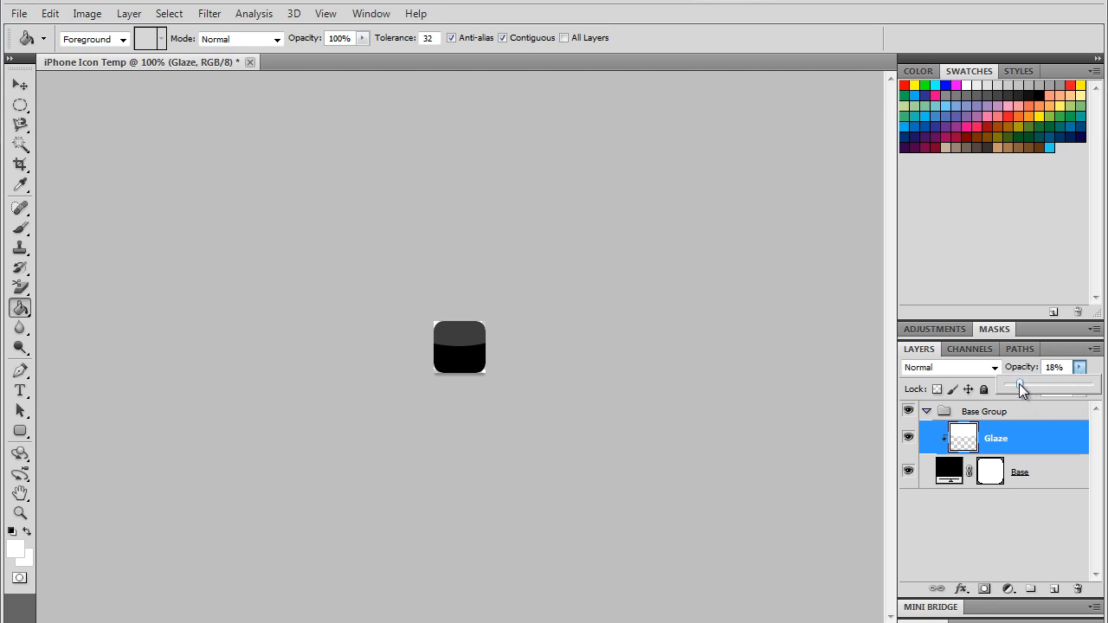
{"action": "left_click", "coordinate": [1007, 501]}
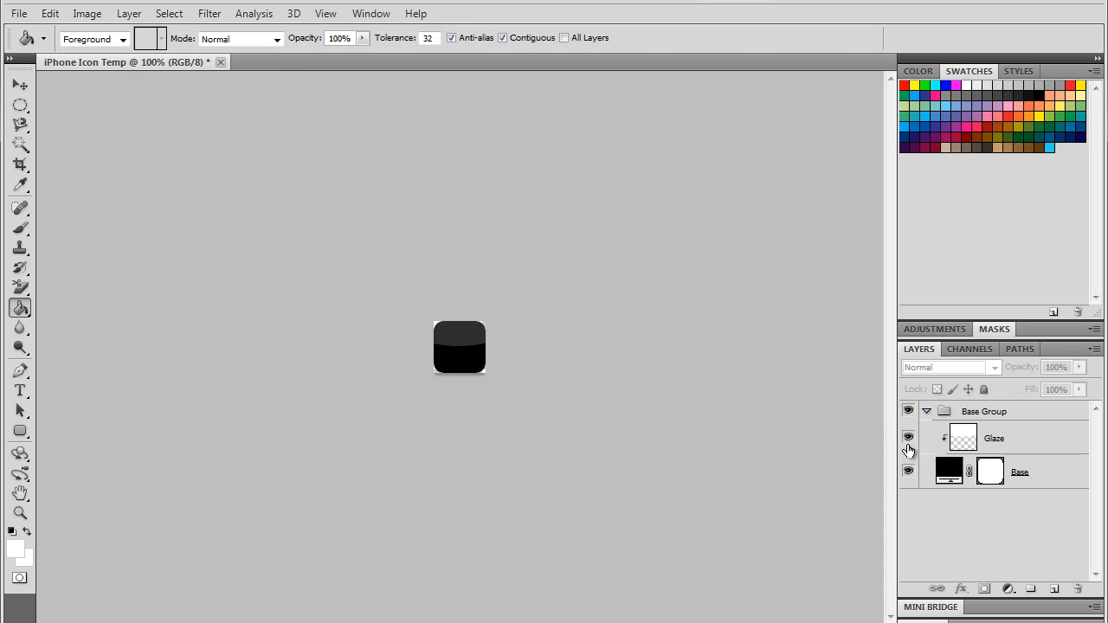
{"action": "left_click", "coordinate": [909, 439]}
{"action": "left_click", "coordinate": [909, 439]}
Step: Add a linear Gradient Overlay style to the Base layer, using Overlay blend mode at 46% opacity and 90°, and collapse its effects list
{"action": "left_click", "coordinate": [1048, 483]}
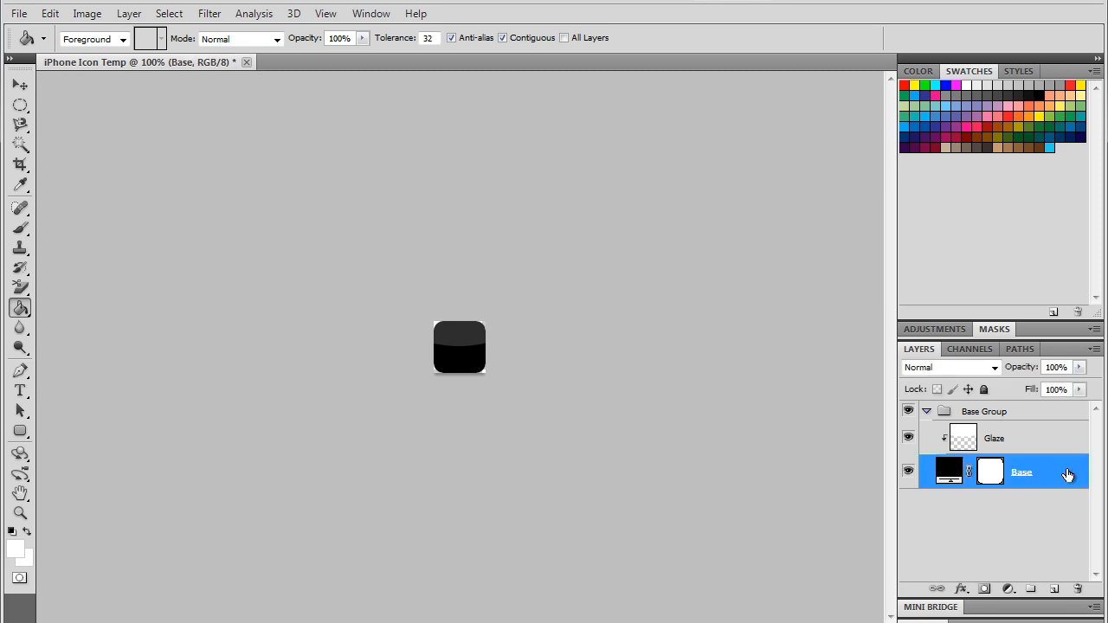
{"action": "double_click", "coordinate": [1068, 474]}
{"action": "left_click_drag", "start_coordinate": [728, 146], "coordinate": [651, 173]}
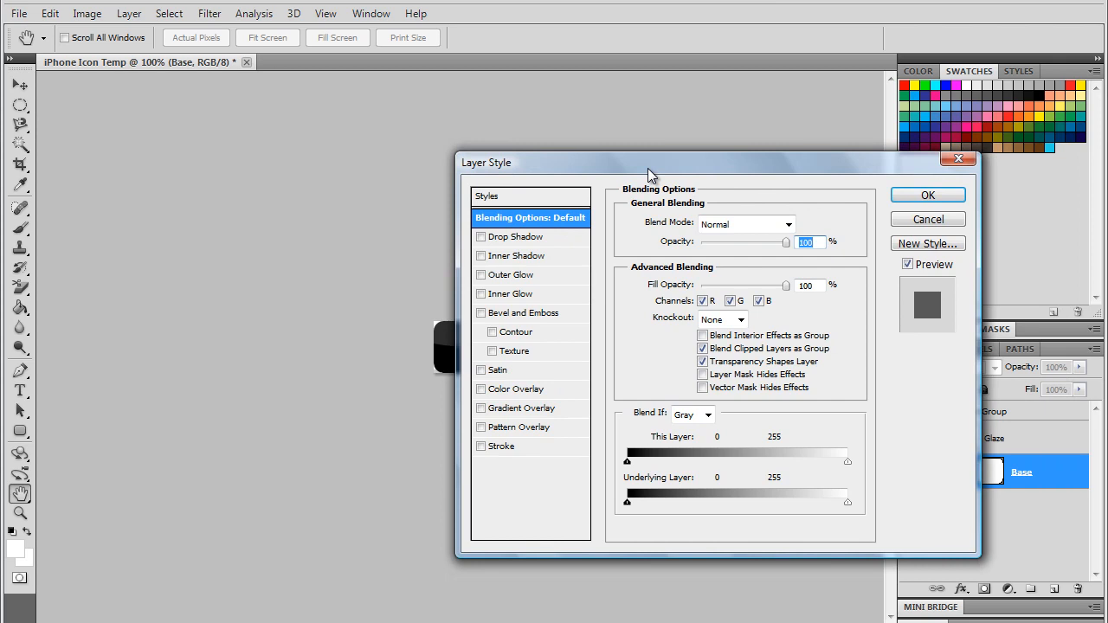
{"action": "left_click", "coordinate": [523, 410]}
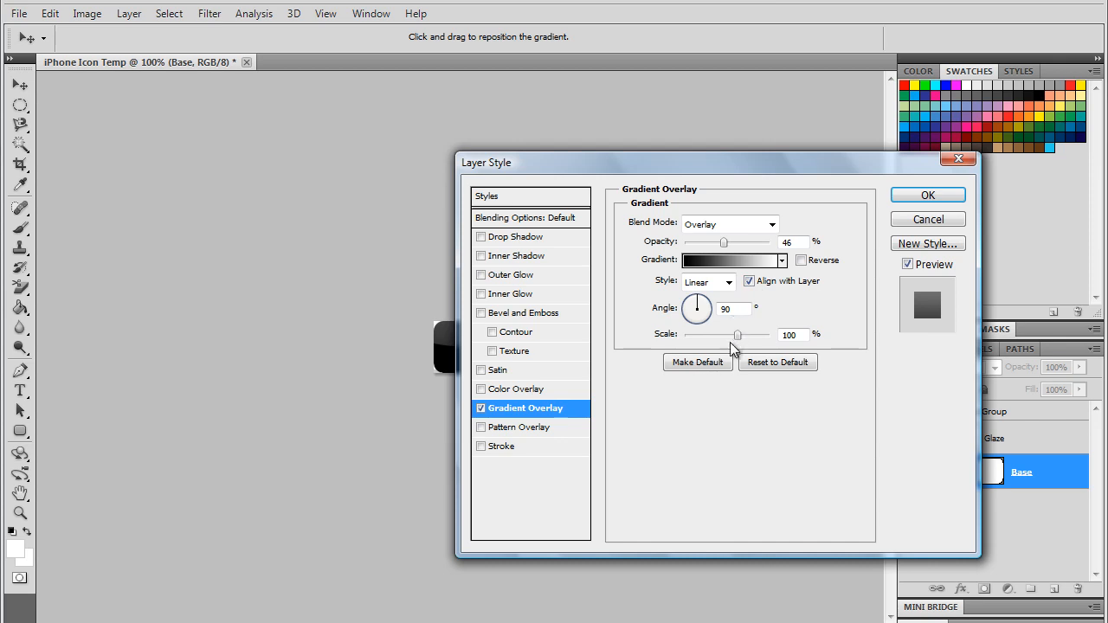
{"action": "left_click", "coordinate": [920, 198]}
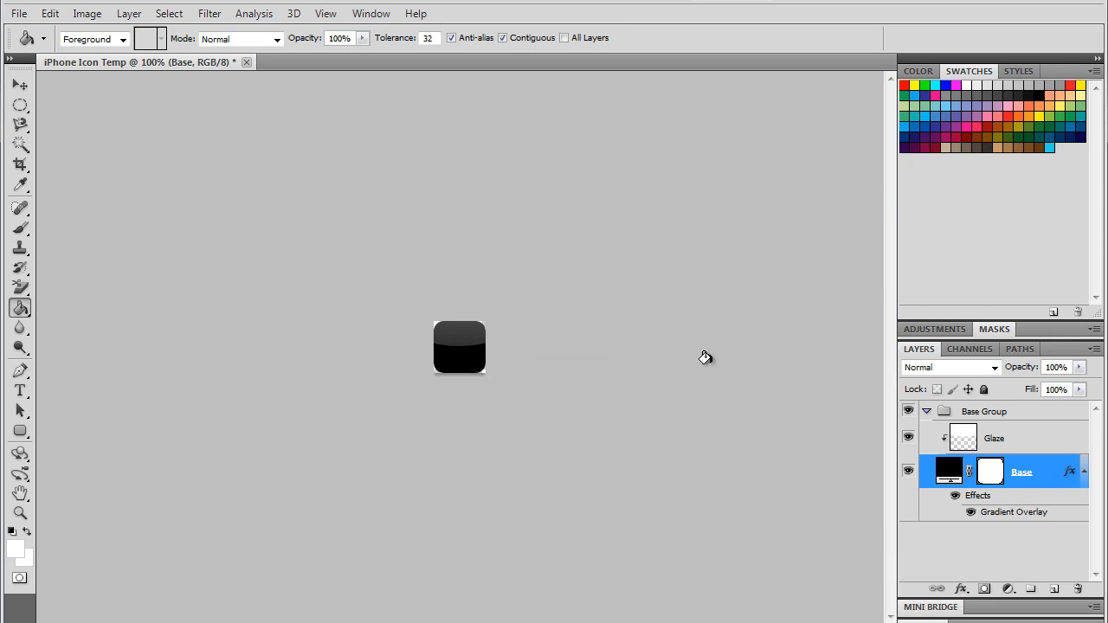
{"action": "left_click", "coordinate": [1085, 472]}
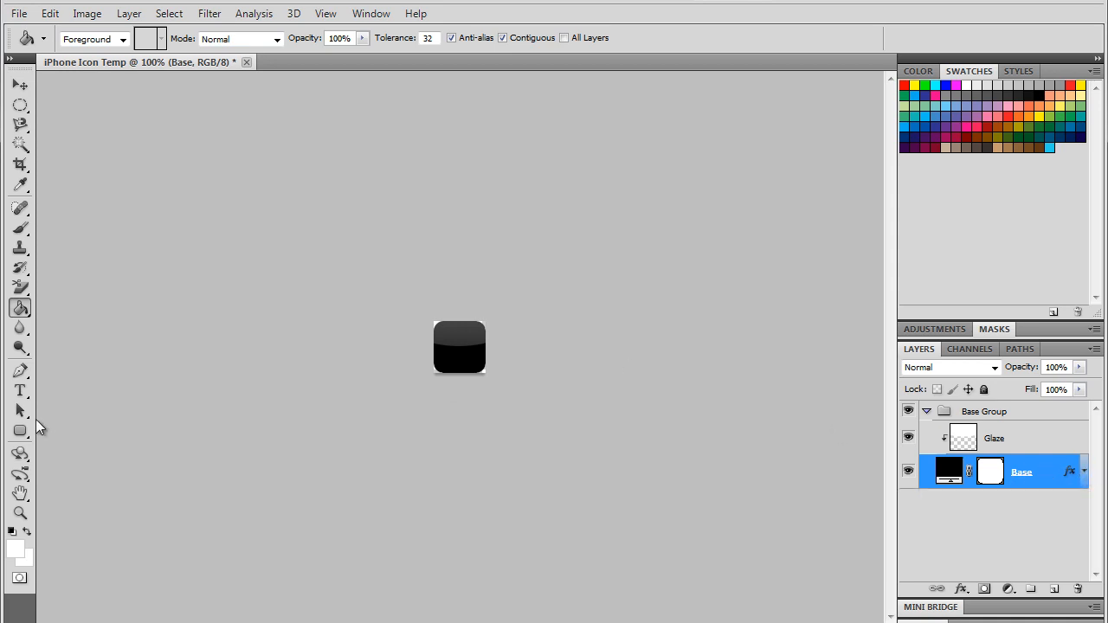
Step: Draw a green rounded rectangle with a 10 px radius covering the whole icon, placed directly above the Base layer
{"action": "left_click", "coordinate": [21, 431]}
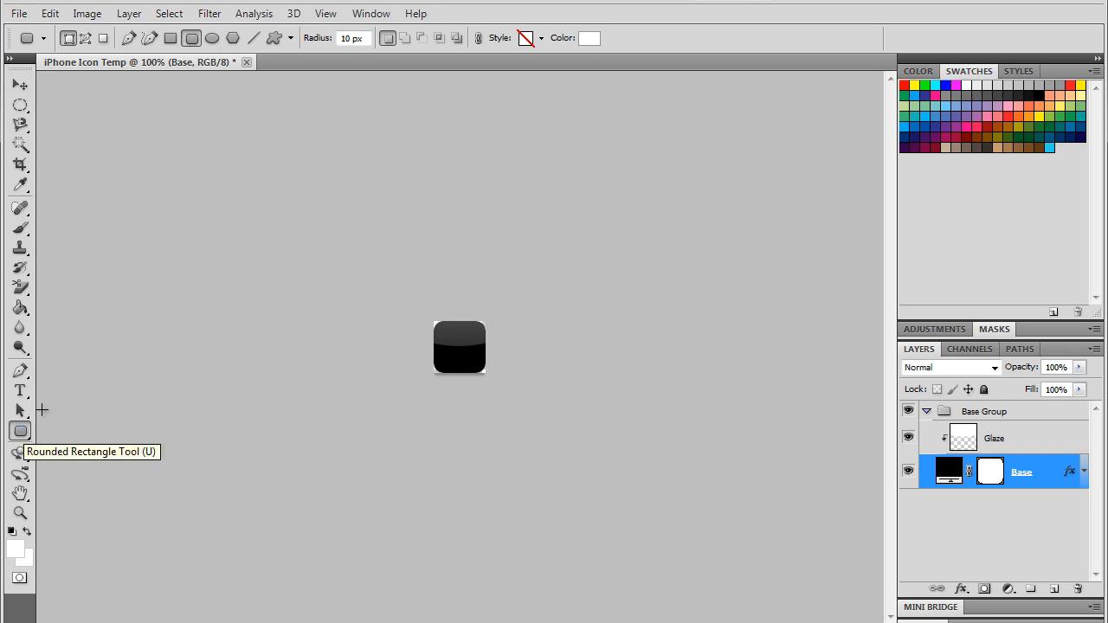
{"action": "left_click", "coordinate": [15, 549]}
{"action": "left_click_drag", "start_coordinate": [628, 326], "coordinate": [628, 334]}
{"action": "left_click", "coordinate": [825, 250]}
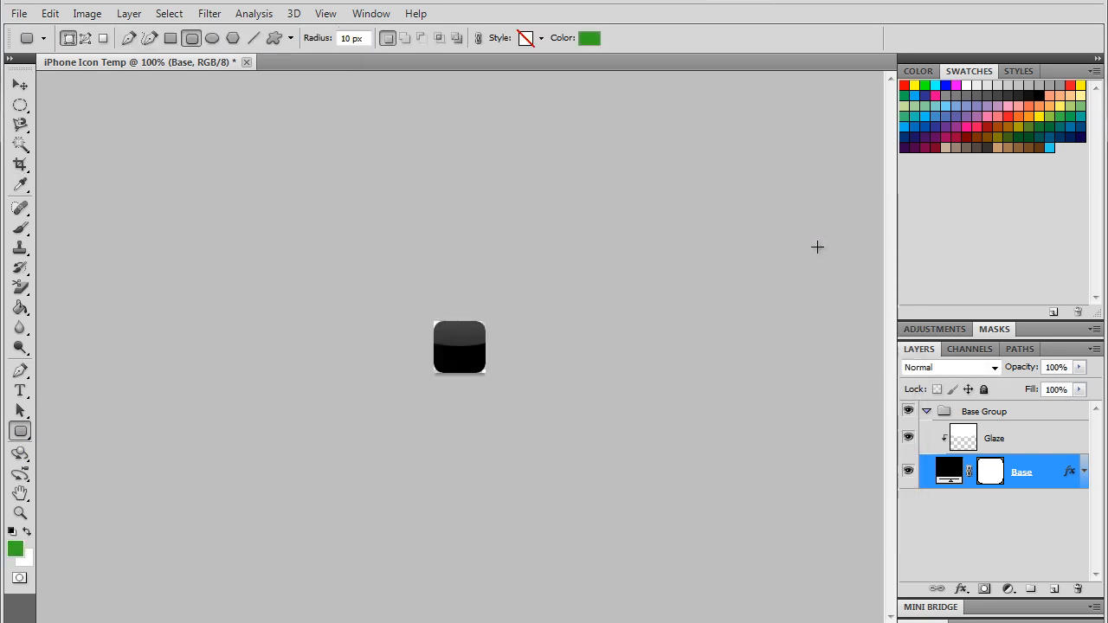
{"action": "left_click_drag", "start_coordinate": [405, 274], "coordinate": [497, 387]}
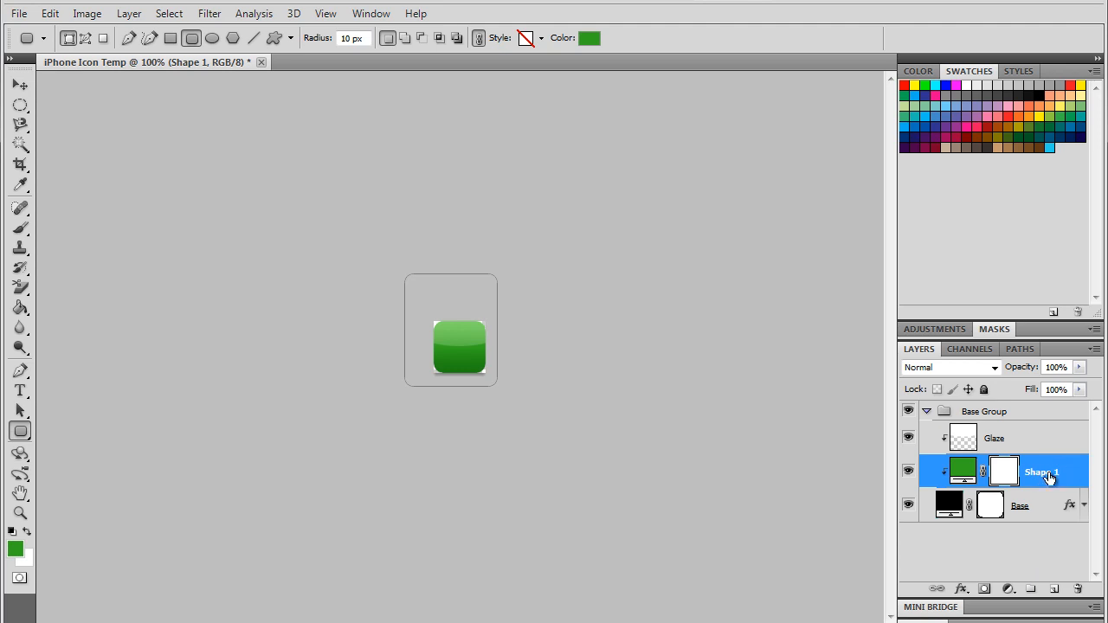
{"action": "right_click", "coordinate": [1077, 469]}
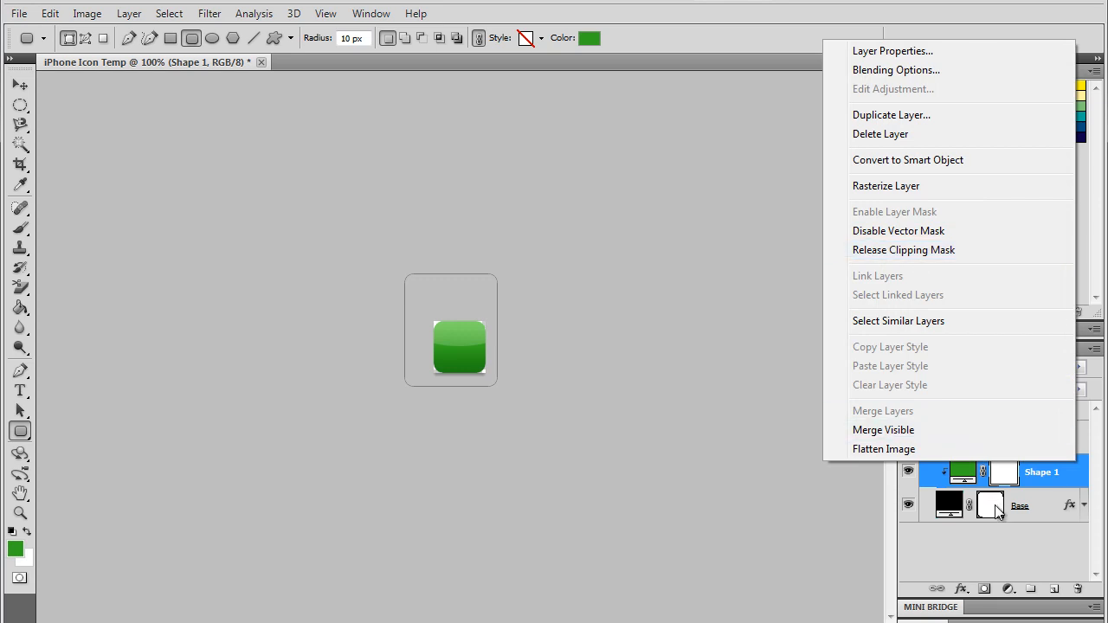
{"action": "left_click", "coordinate": [1005, 567]}
Step: Lock the Glaze layer and rename the green shape layer to "Green"
{"action": "left_click", "coordinate": [994, 440]}
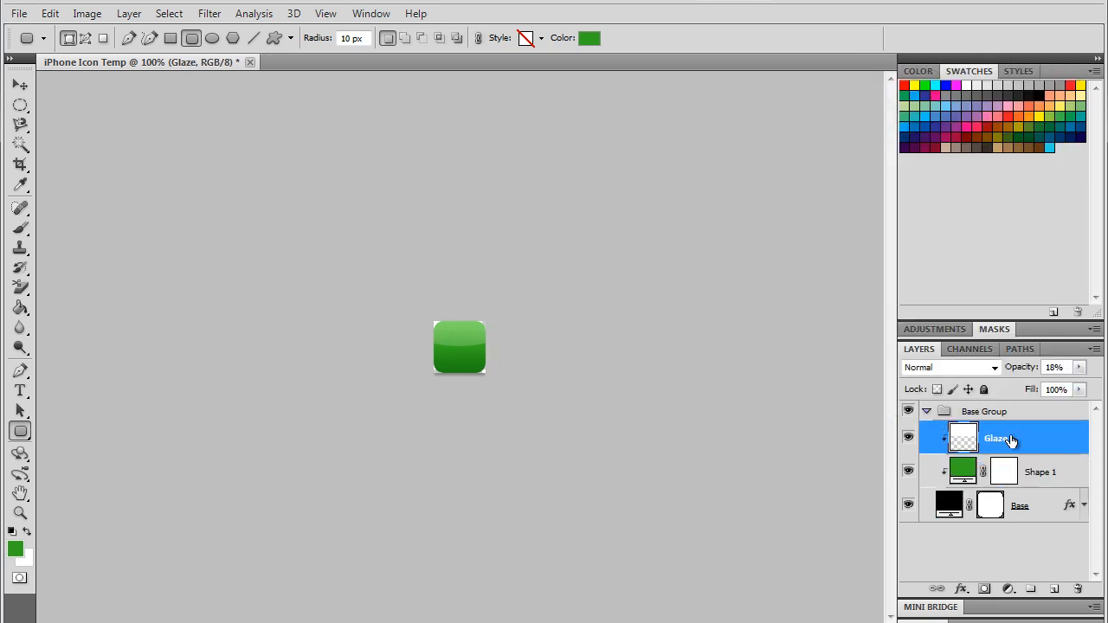
{"action": "left_click", "coordinate": [984, 390]}
{"action": "double_click", "coordinate": [1046, 472]}
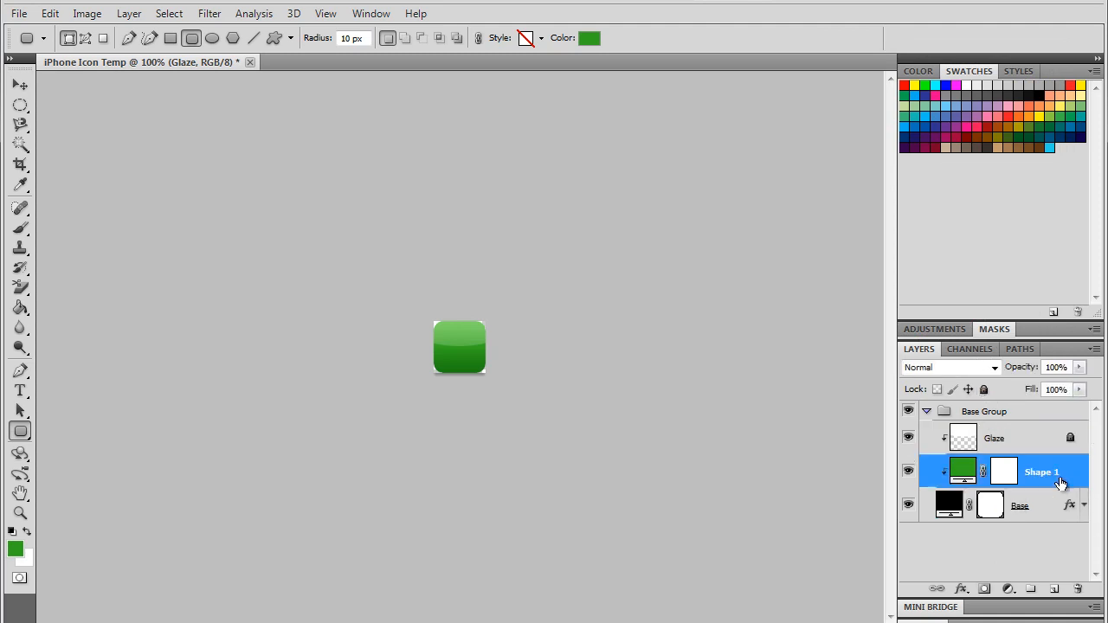
{"action": "type", "text": "Green"}
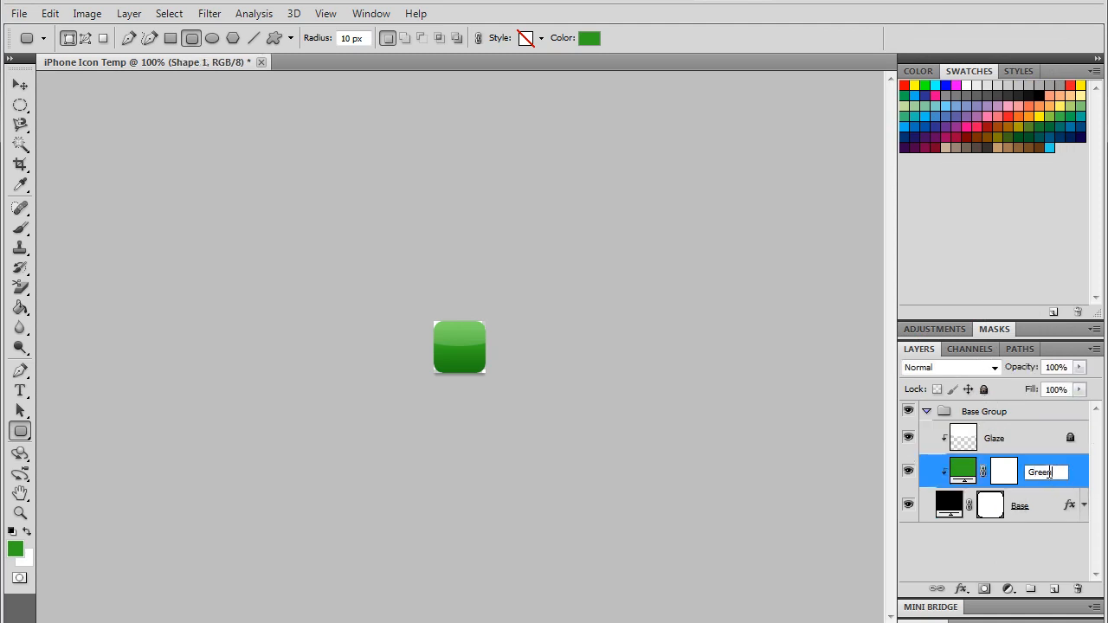
{"action": "left_click", "coordinate": [1048, 523]}
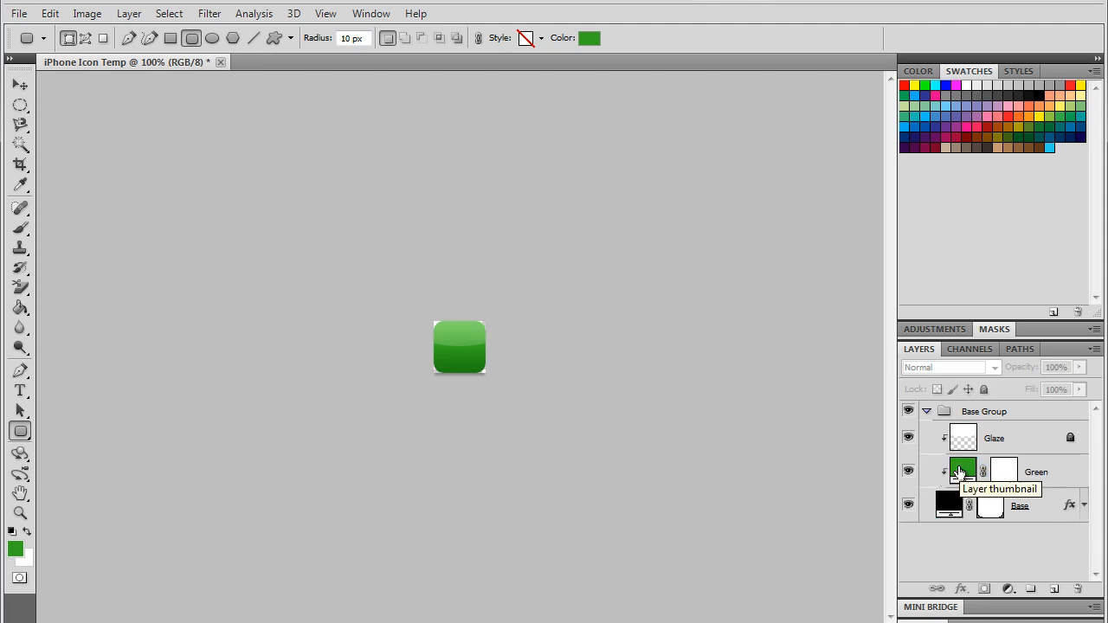
Step: Toggle the Green layer's visibility several times to compare the icon with and without the colour, leaving it shown
{"action": "left_click", "coordinate": [909, 472]}
{"action": "left_click", "coordinate": [910, 471]}
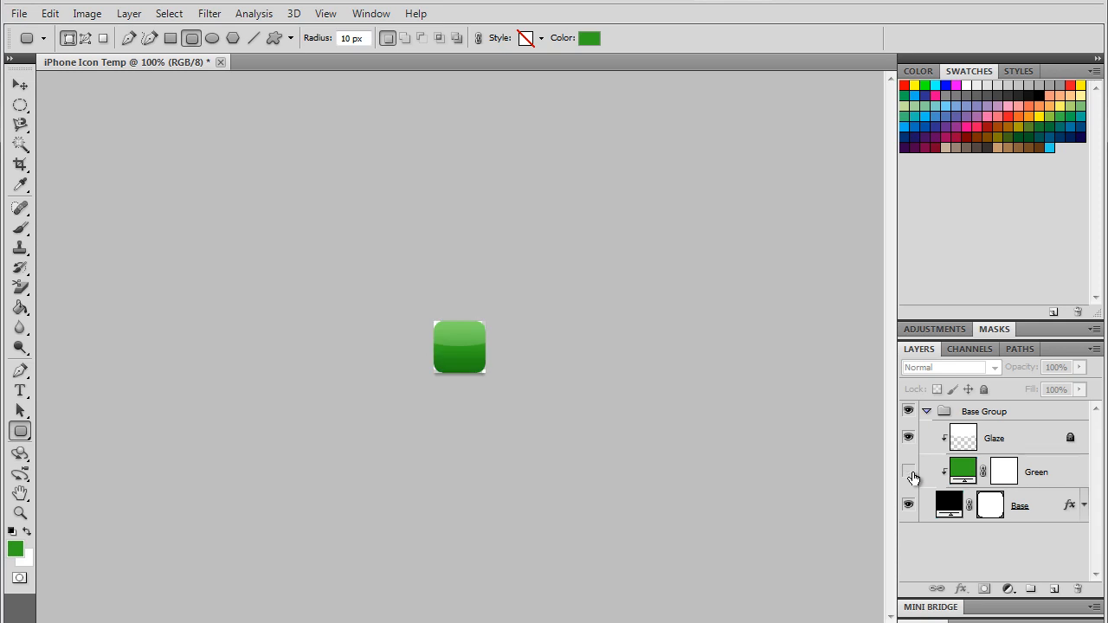
{"action": "left_click", "coordinate": [910, 472]}
{"action": "left_click", "coordinate": [910, 472]}
{"action": "left_click", "coordinate": [909, 472]}
{"action": "left_click", "coordinate": [909, 472]}
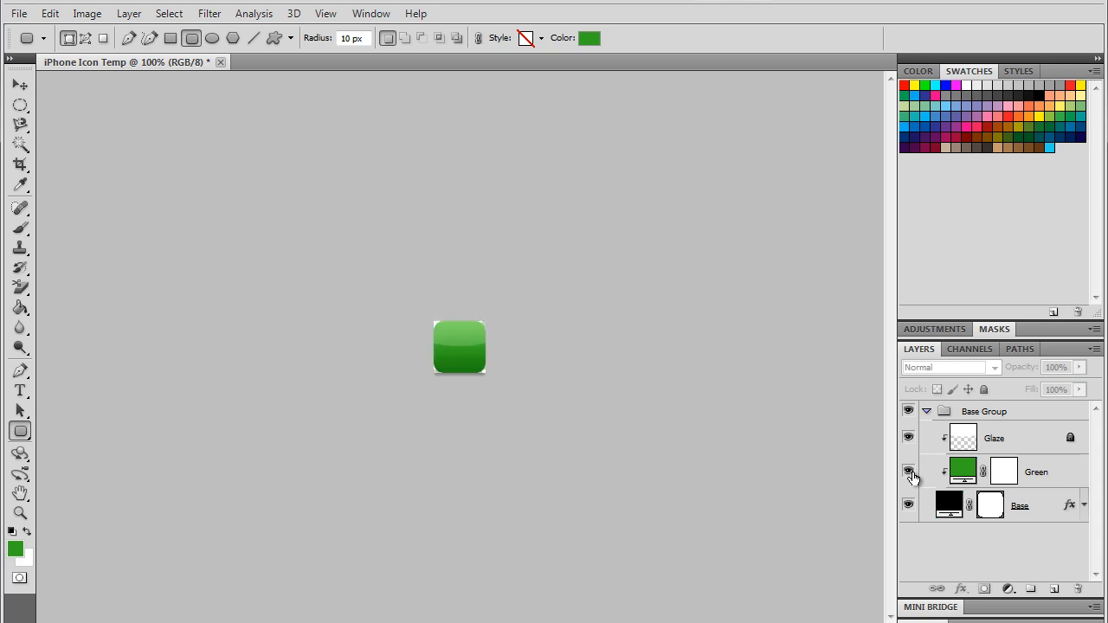
Step: Draw a blue rounded rectangle (hue 212°) with a 10 px radius covering the whole icon, directly above the Green layer
{"action": "left_click", "coordinate": [1039, 472]}
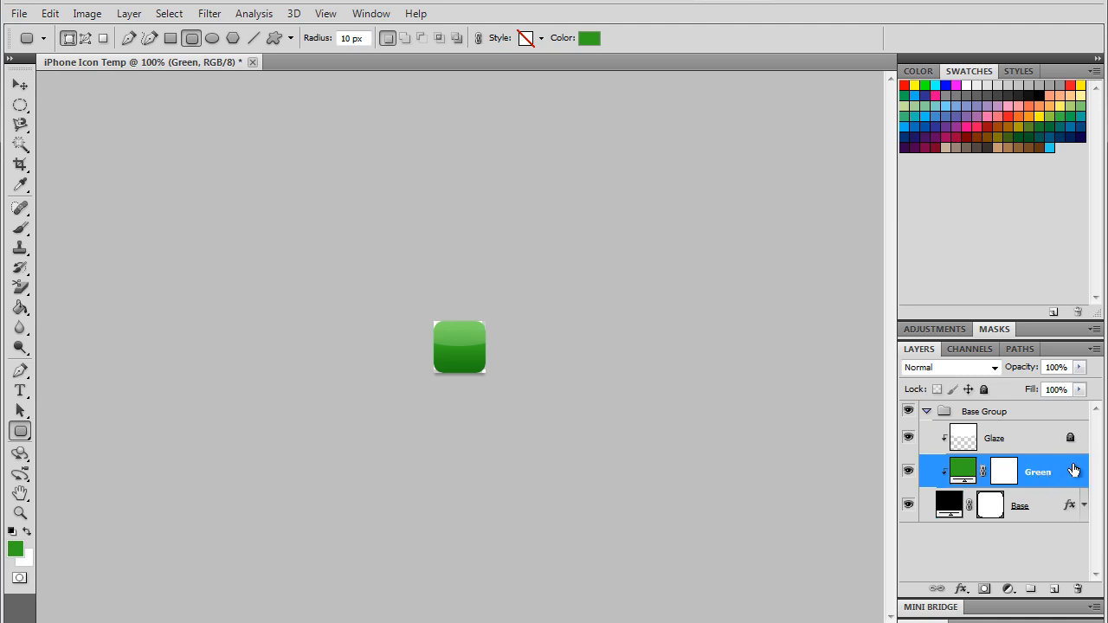
{"action": "right_click", "coordinate": [1074, 476]}
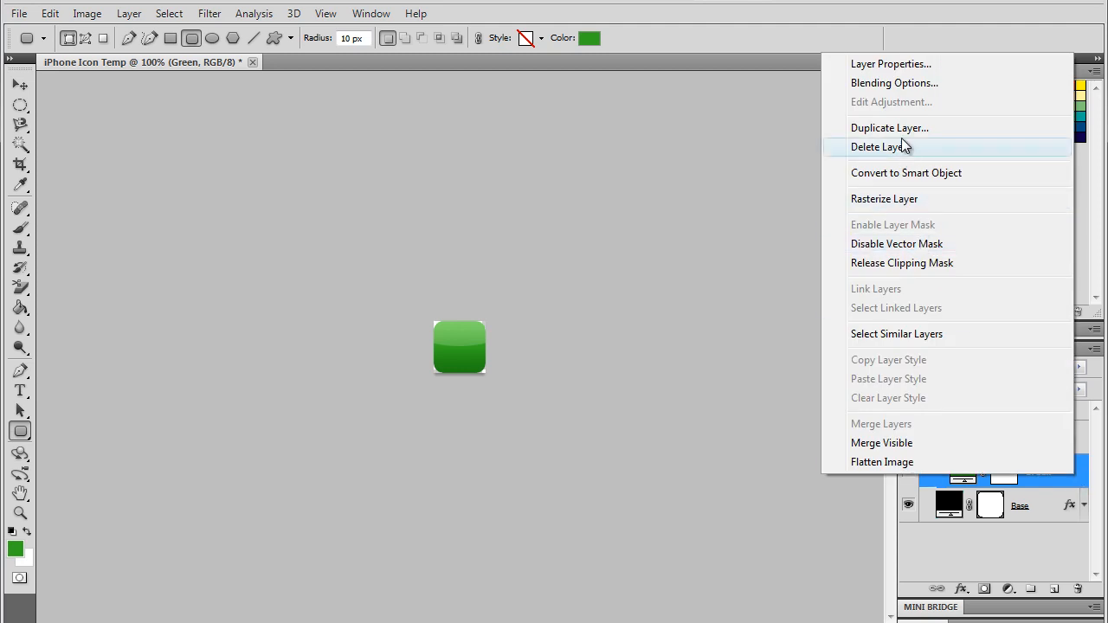
{"action": "left_click", "coordinate": [1000, 535]}
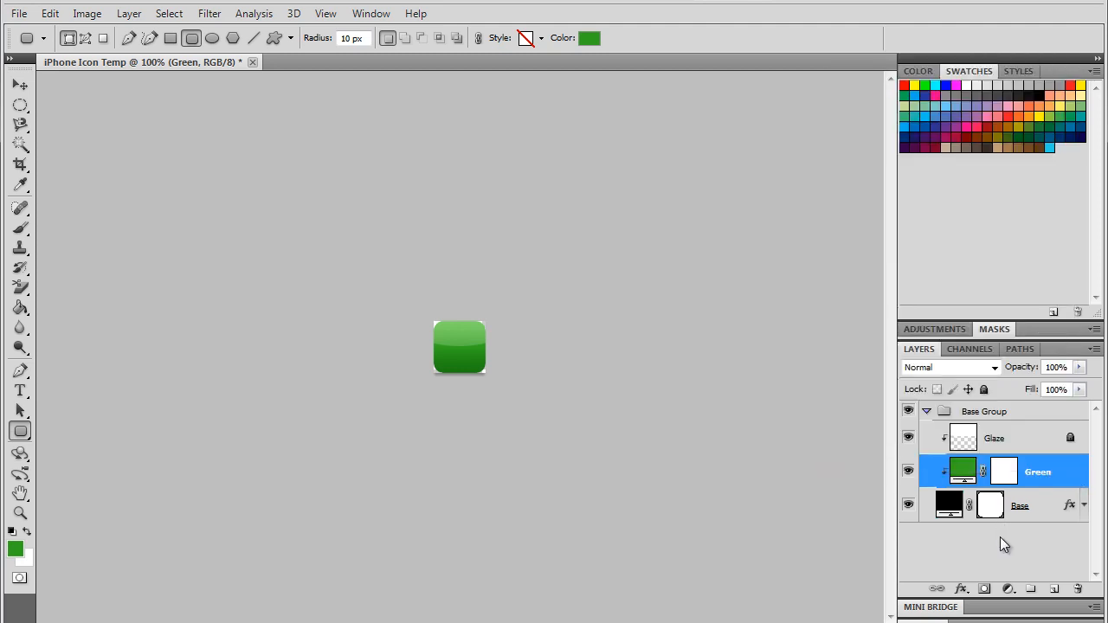
{"action": "left_click", "coordinate": [15, 549]}
{"action": "left_click", "coordinate": [613, 439]}
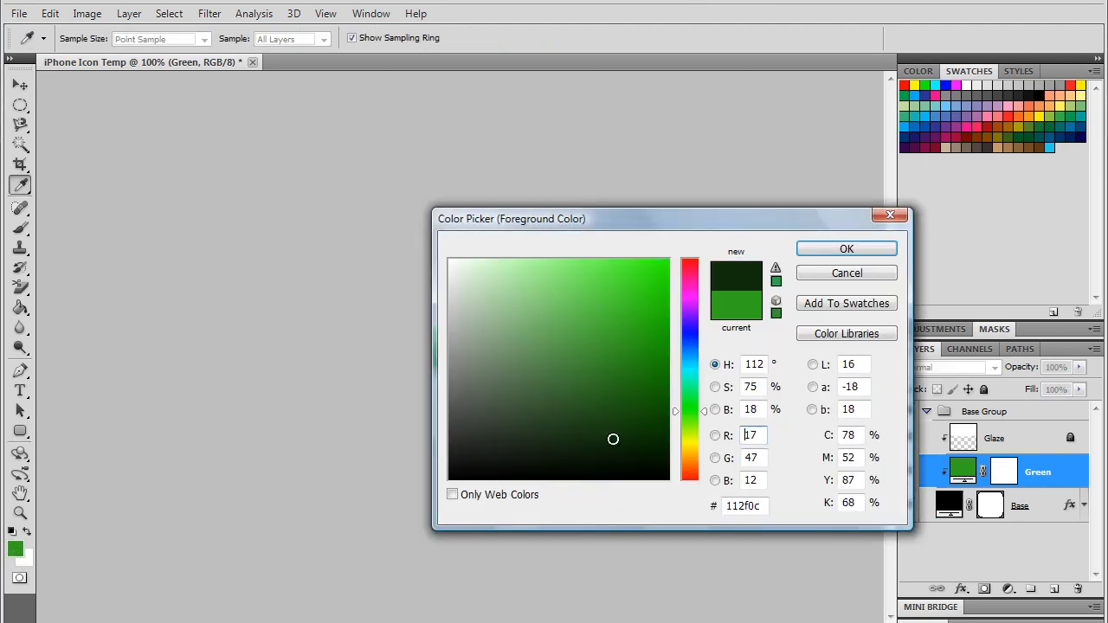
{"action": "left_click", "coordinate": [690, 350]}
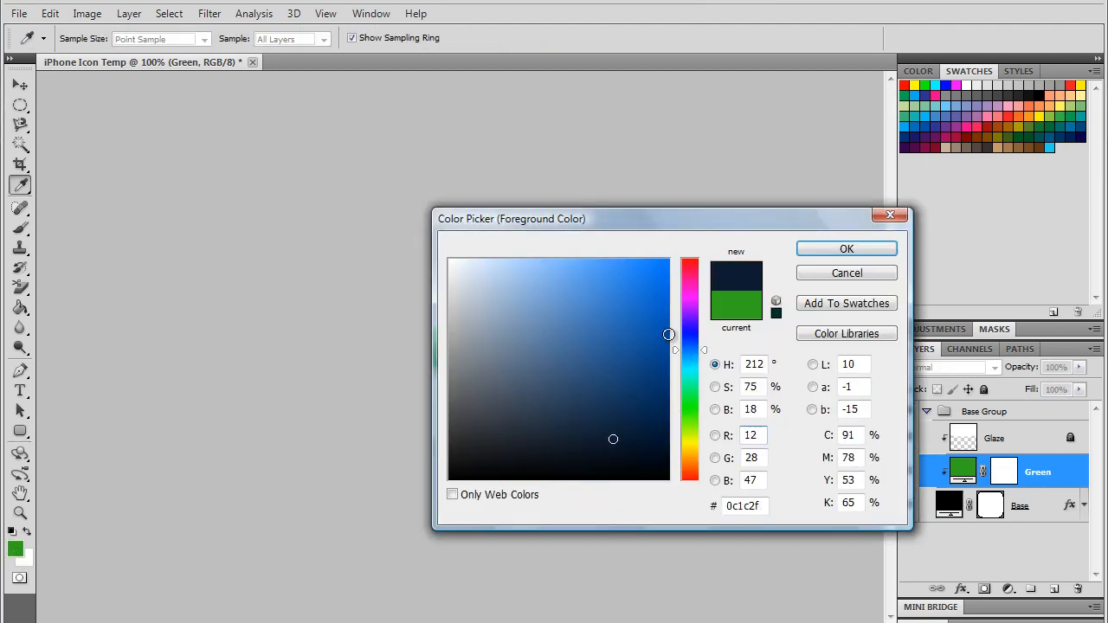
{"action": "left_click", "coordinate": [663, 334]}
{"action": "left_click", "coordinate": [820, 253]}
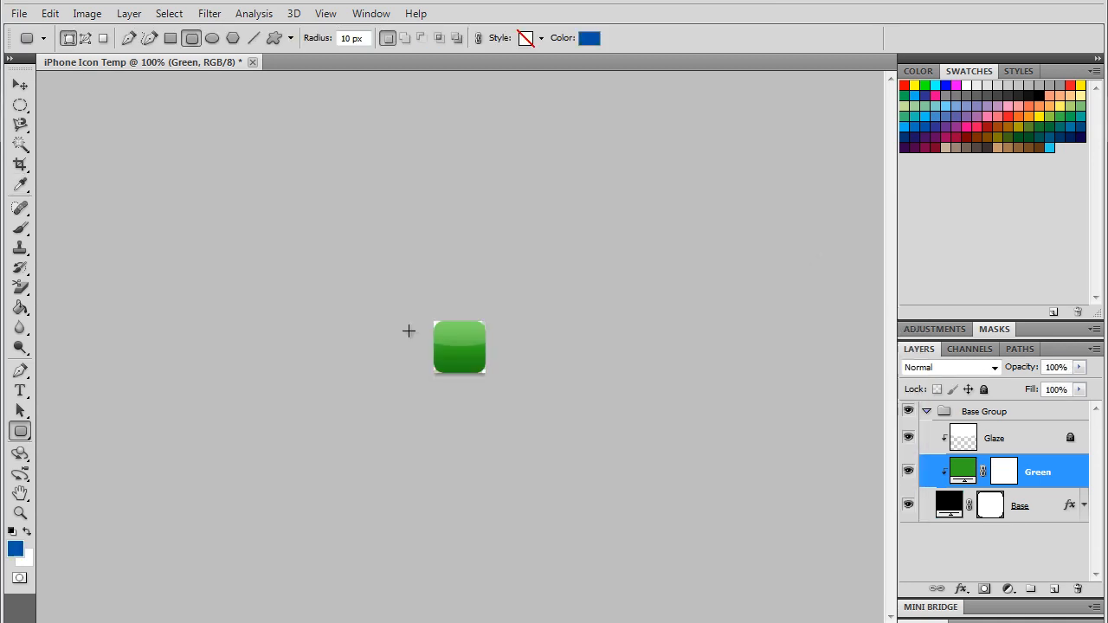
{"action": "left_click_drag", "start_coordinate": [402, 267], "coordinate": [540, 407]}
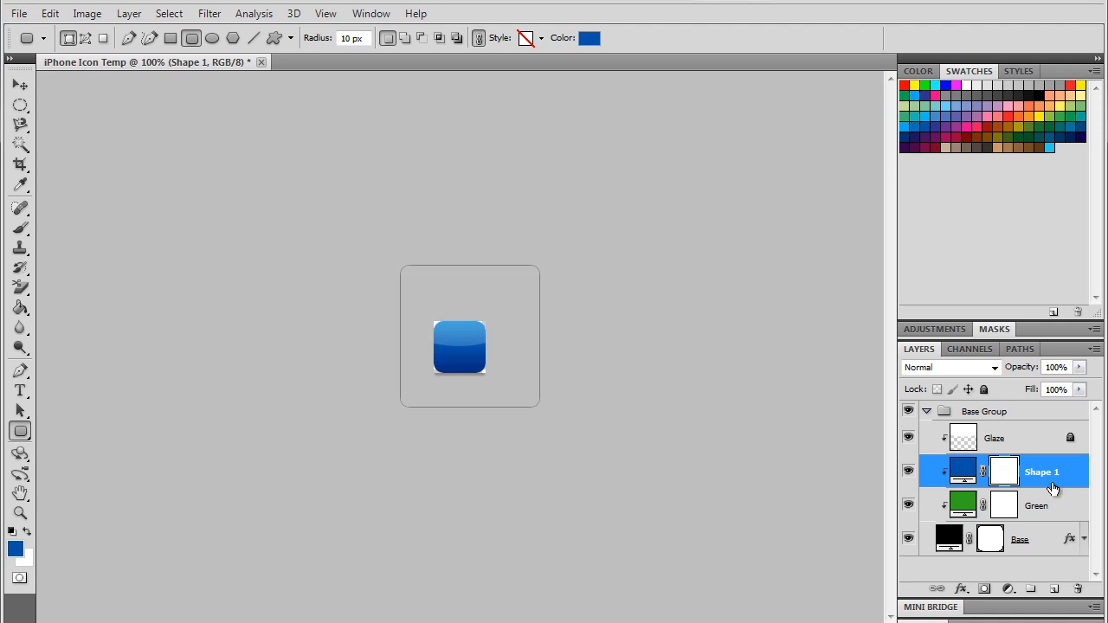
Step: Rename the blue shape layer to "Blue"
{"action": "left_click", "coordinate": [1058, 504]}
{"action": "double_click", "coordinate": [1044, 472]}
{"action": "left_click", "coordinate": [1045, 468]}
{"action": "double_click", "coordinate": [1045, 468]}
{"action": "left_click", "coordinate": [1045, 472]}
{"action": "left_click_drag", "start_coordinate": [1061, 472], "coordinate": [1027, 469]}
{"action": "left_click", "coordinate": [1046, 474]}
{"action": "double_click", "coordinate": [1051, 472]}
{"action": "left_click", "coordinate": [1051, 472]}
{"action": "double_click", "coordinate": [1050, 472]}
{"action": "type", "text": "B"}
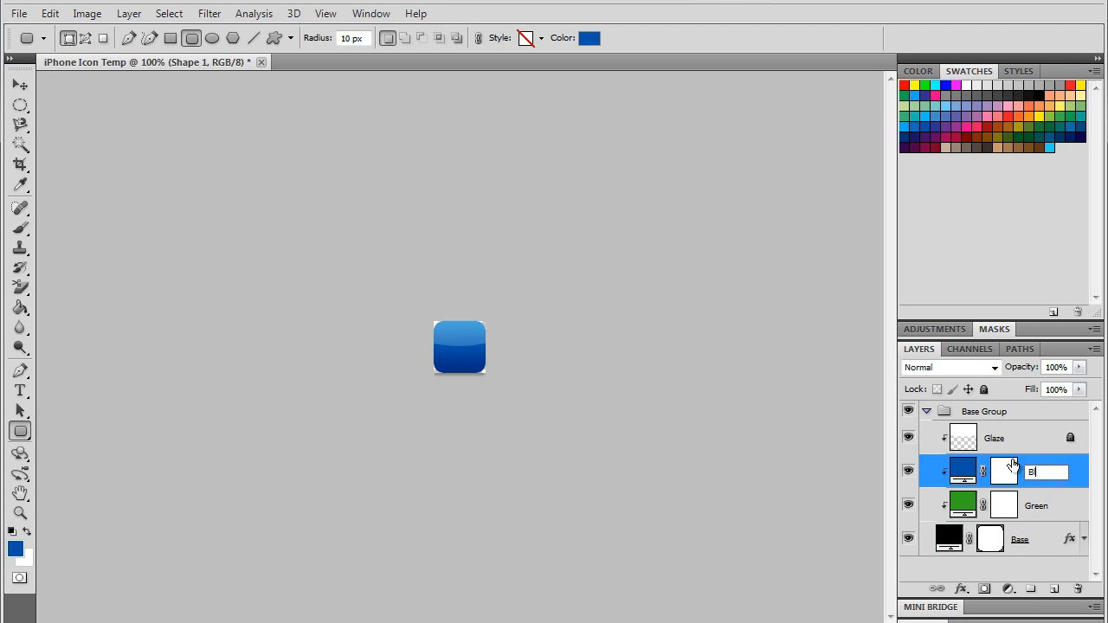
{"action": "type", "text": "lue"}
{"action": "key", "text": "Return"}
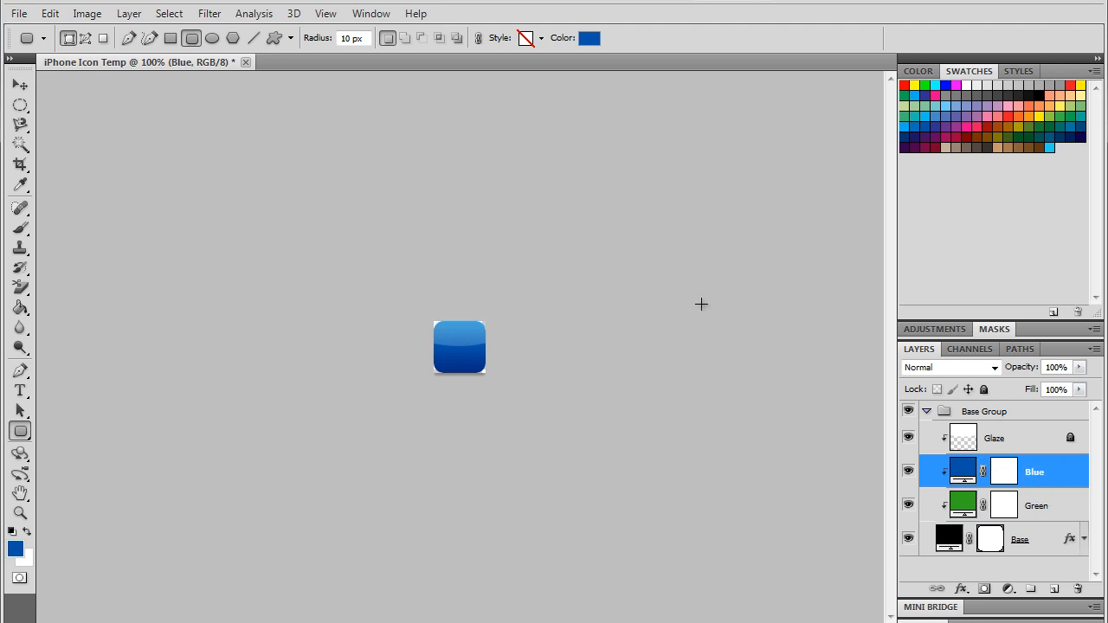
Step: Release the Blue layer's clipping mask to show the difference, and clip the layer again
{"action": "right_click", "coordinate": [1057, 462]}
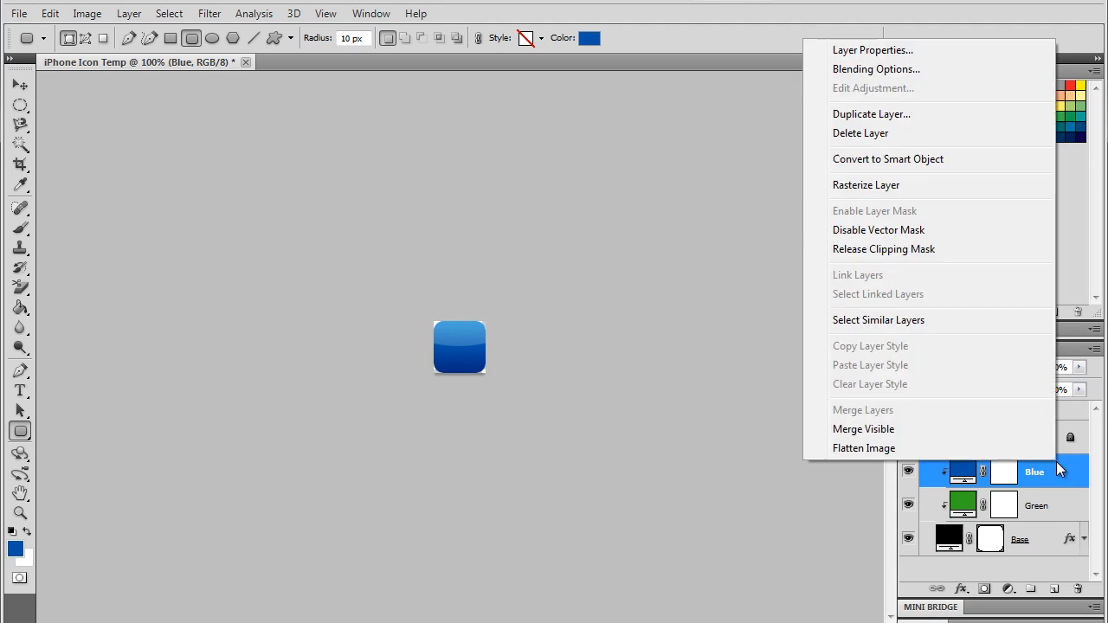
{"action": "left_click", "coordinate": [889, 250]}
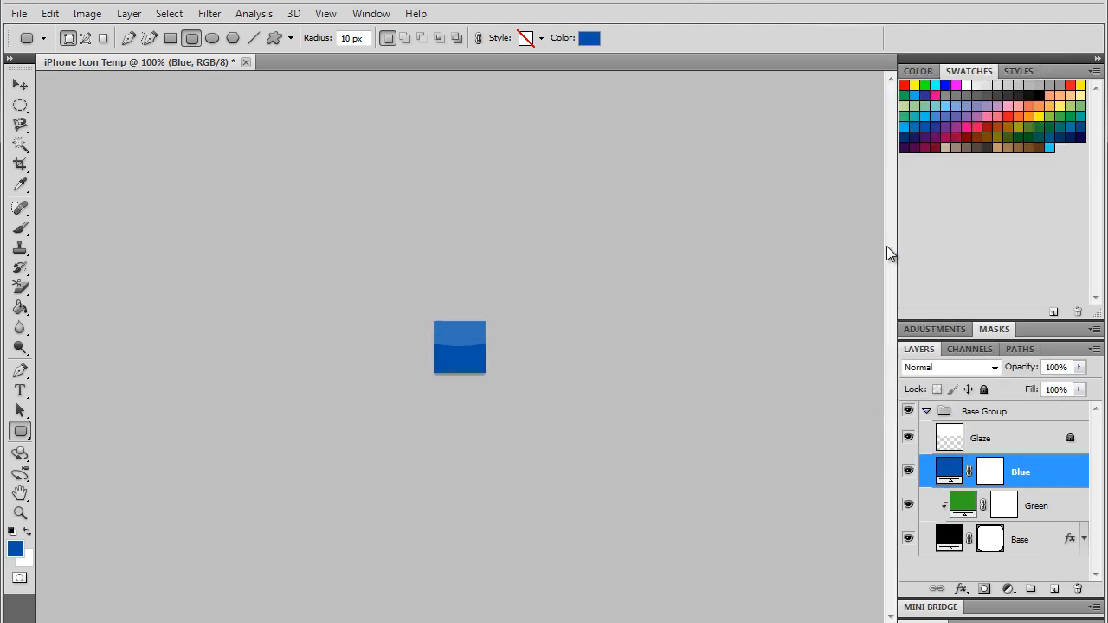
{"action": "right_click", "coordinate": [1060, 477]}
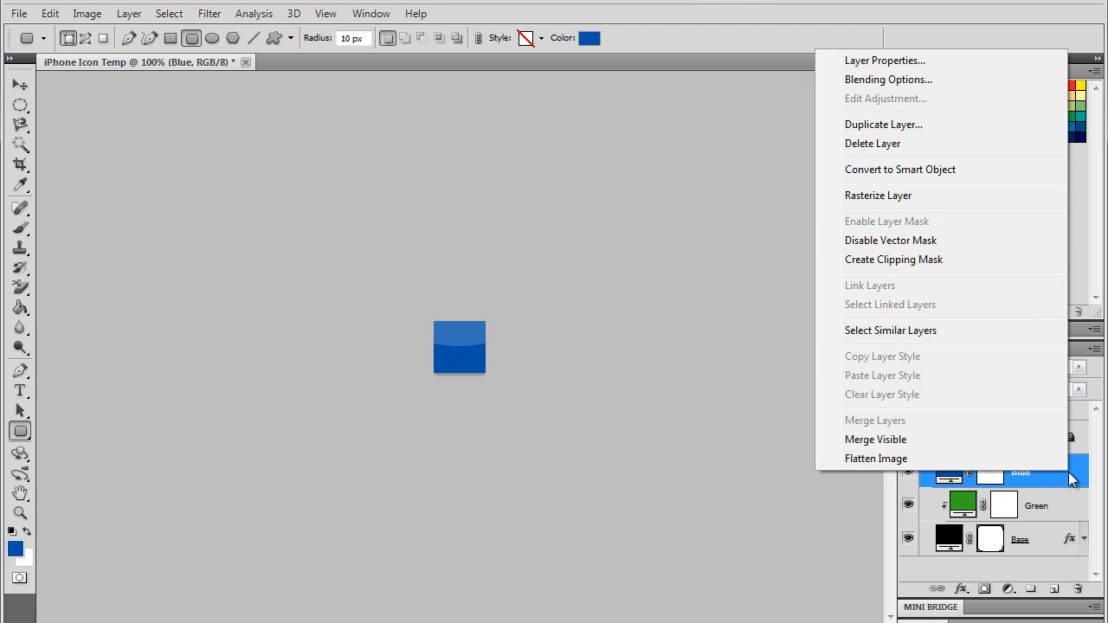
{"action": "left_click", "coordinate": [948, 261]}
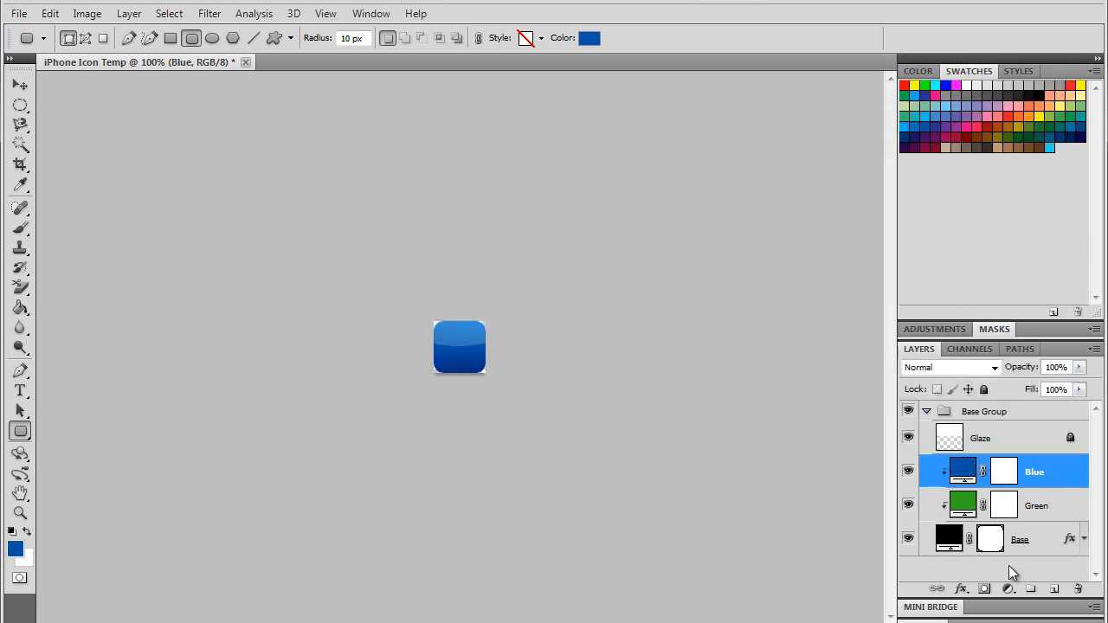
Step: Unlock the Glaze layer, clip it to the layers below, and lock it again
{"action": "right_click", "coordinate": [1005, 439]}
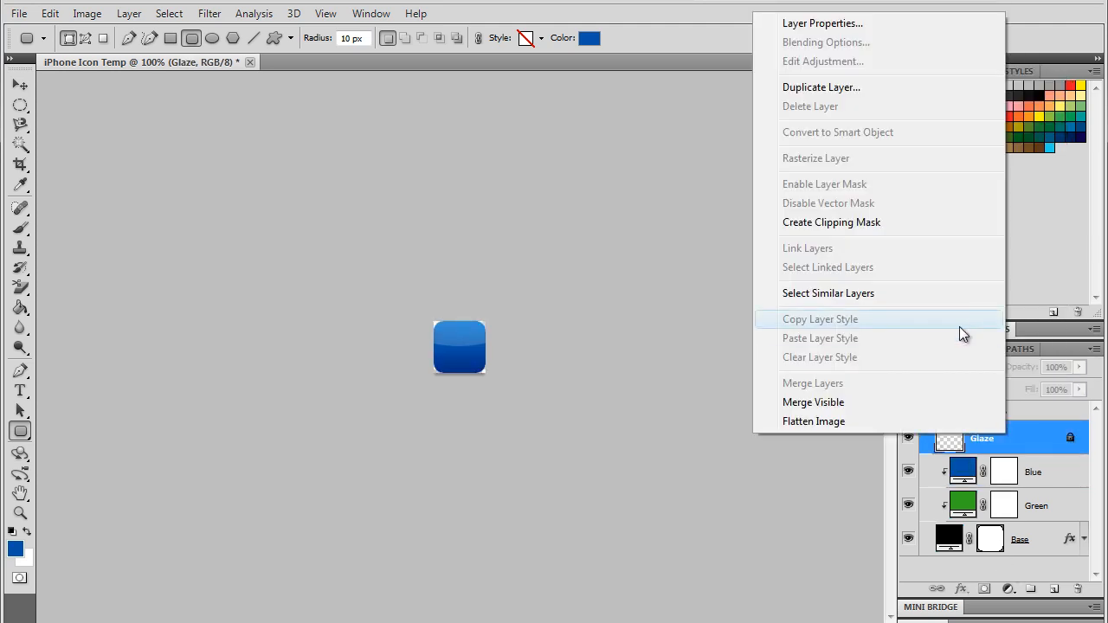
{"action": "left_click", "coordinate": [1070, 438]}
{"action": "left_click_drag", "start_coordinate": [1069, 440], "coordinate": [1078, 589]}
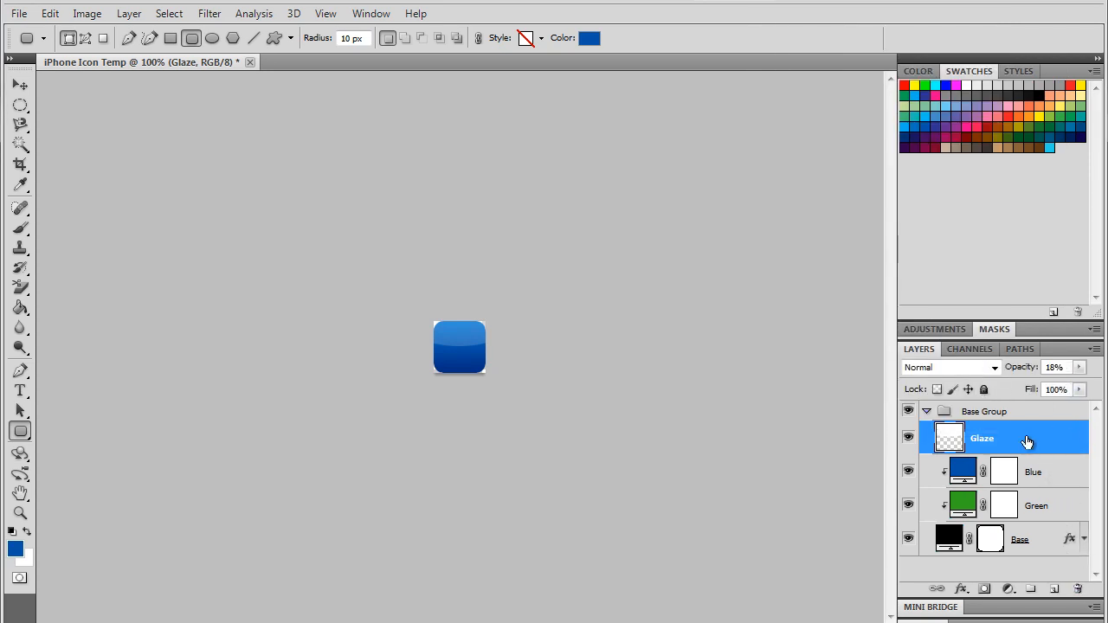
{"action": "right_click", "coordinate": [1022, 443]}
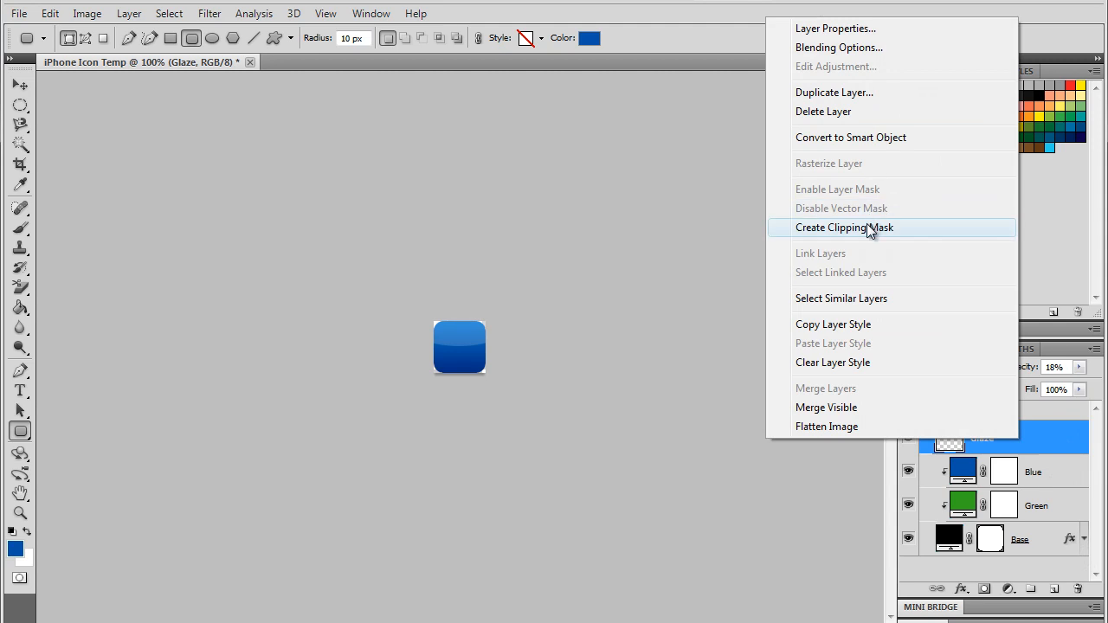
{"action": "left_click", "coordinate": [870, 227]}
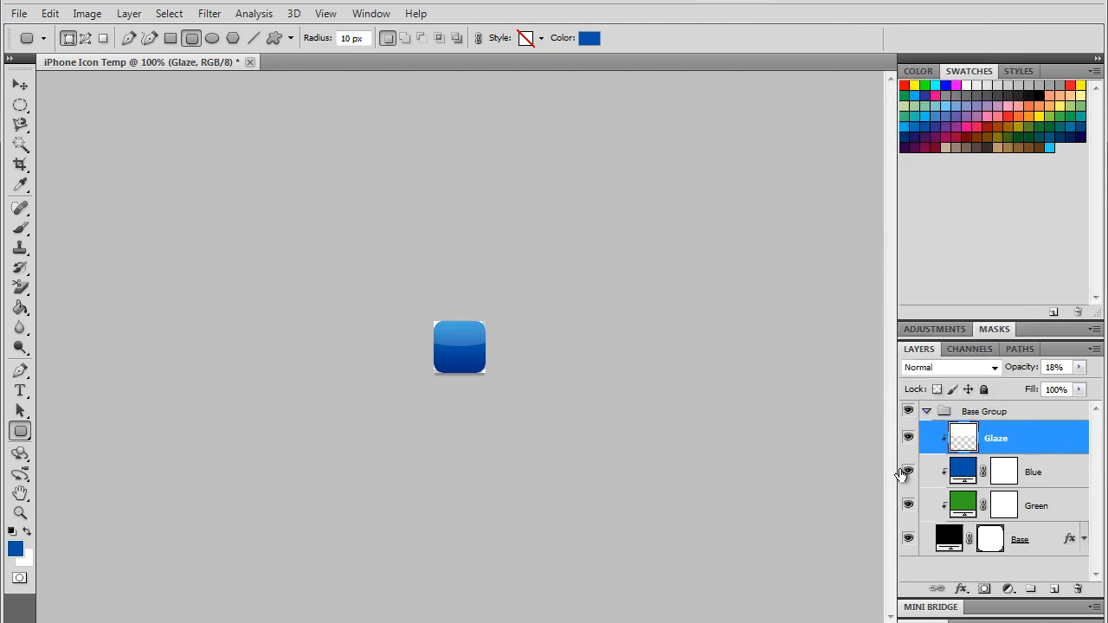
{"action": "left_click", "coordinate": [984, 390]}
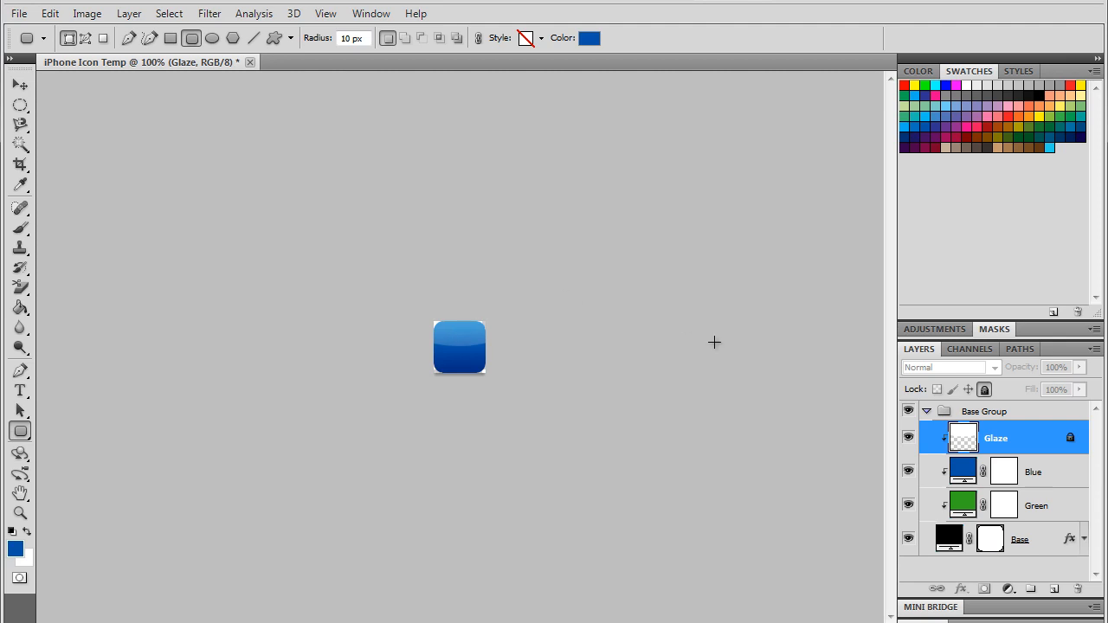
Step: Select the Blue layer, followed by the Green layer beneath it
{"action": "left_click", "coordinate": [941, 490]}
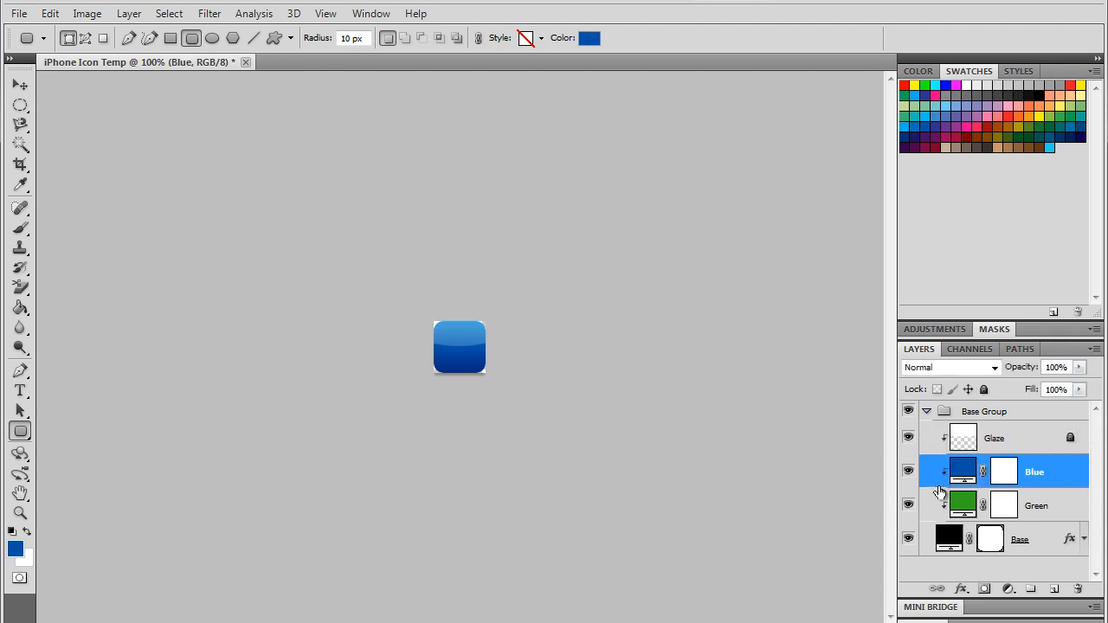
{"action": "left_click", "coordinate": [940, 502]}
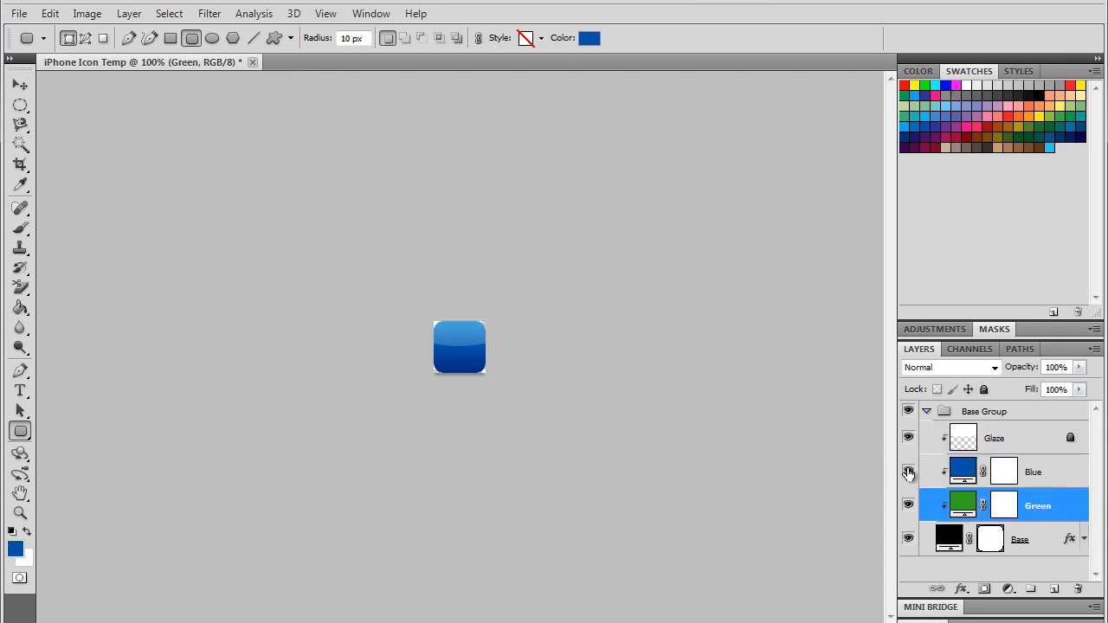
Step: Hide the Blue layer to view the icon in green, and show it again
{"action": "left_click", "coordinate": [908, 471]}
{"action": "left_click", "coordinate": [908, 471]}
Step: Select the Blue layer and set the foreground colour to a dark golden brown with a hue of 48°
{"action": "left_click", "coordinate": [1057, 469]}
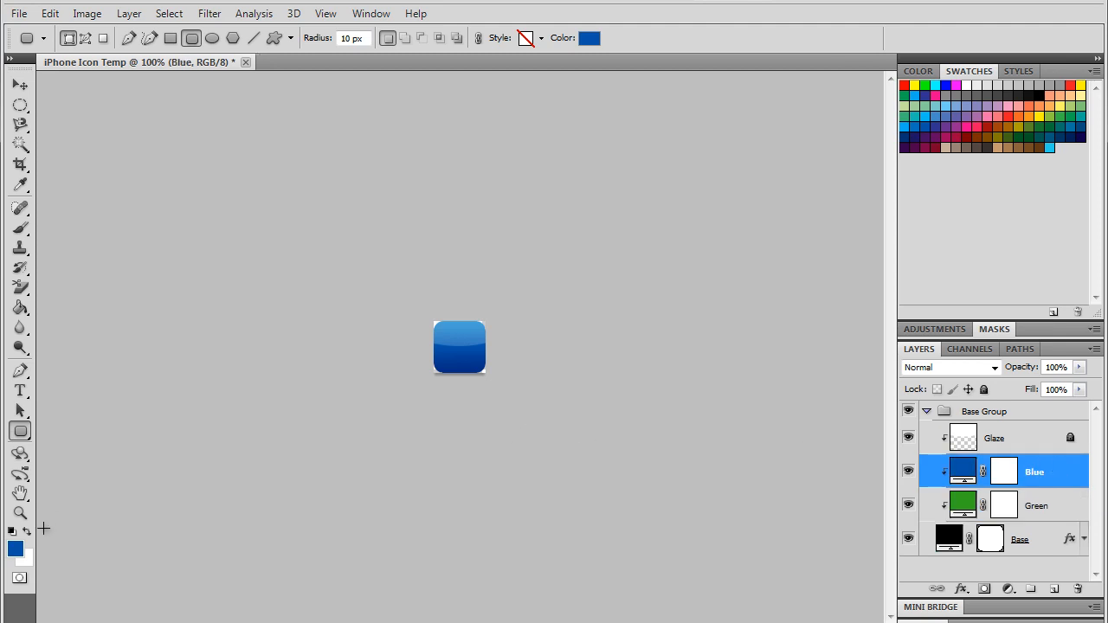
{"action": "left_click", "coordinate": [15, 549]}
{"action": "left_click_drag", "start_coordinate": [688, 387], "coordinate": [688, 450]}
{"action": "mouse_move", "coordinate": [640, 333]}
{"action": "left_mouse_down"}
{"action": "mouse_move", "coordinate": [643, 366]}
{"action": "mouse_move", "coordinate": [640, 317]}
{"action": "left_mouse_up"}
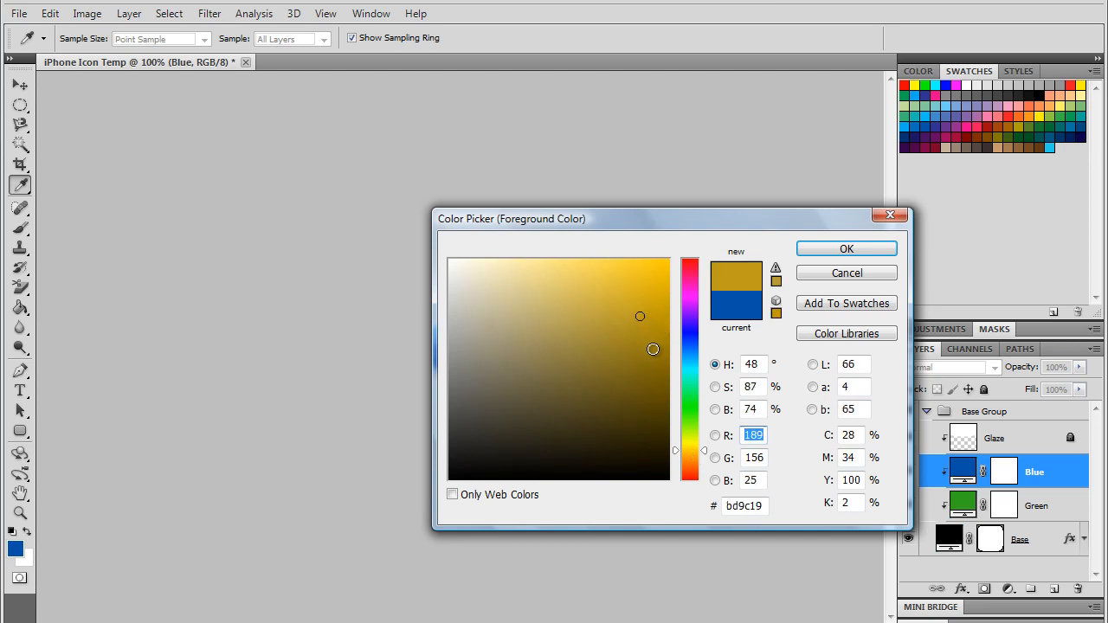
{"action": "left_click", "coordinate": [653, 348]}
{"action": "left_click", "coordinate": [841, 250]}
{"action": "key", "text": "u"}
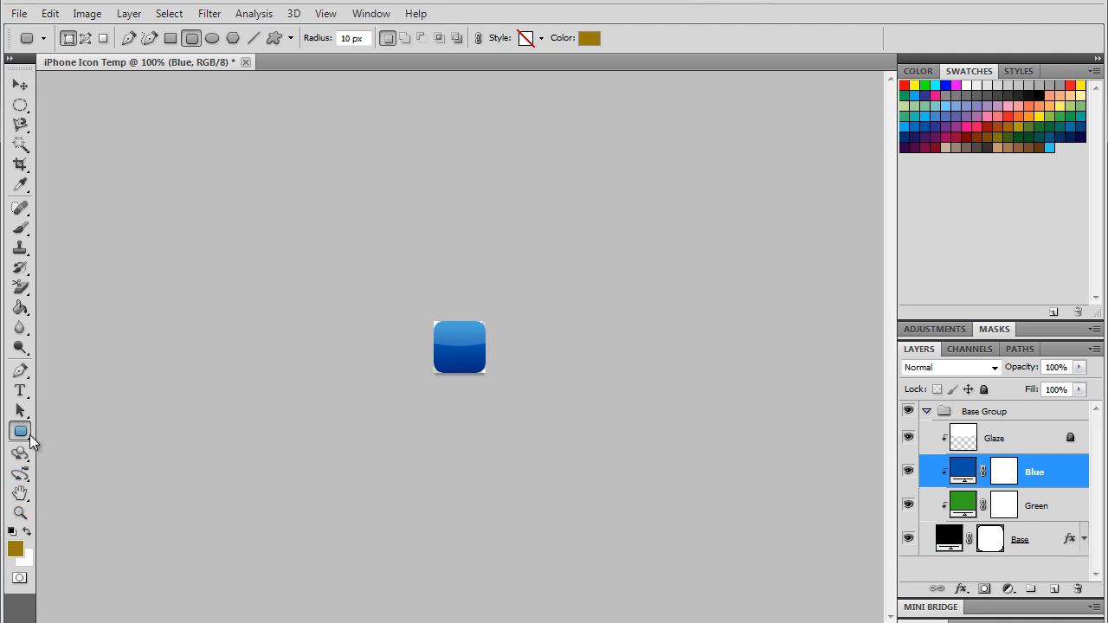
Step: Draw a rounded rectangle with a 10 px radius covering the icon, above the Blue layer, and name its layer "Brown"
{"action": "left_click_drag", "start_coordinate": [388, 279], "coordinate": [512, 400]}
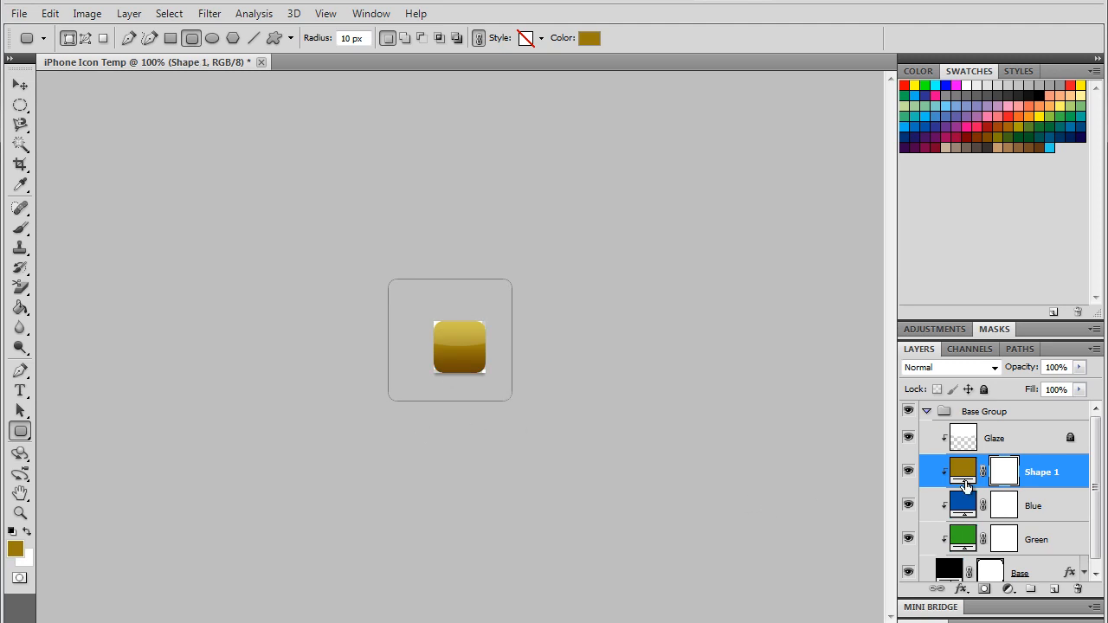
{"action": "double_click", "coordinate": [1047, 472]}
{"action": "type", "text": "B"}
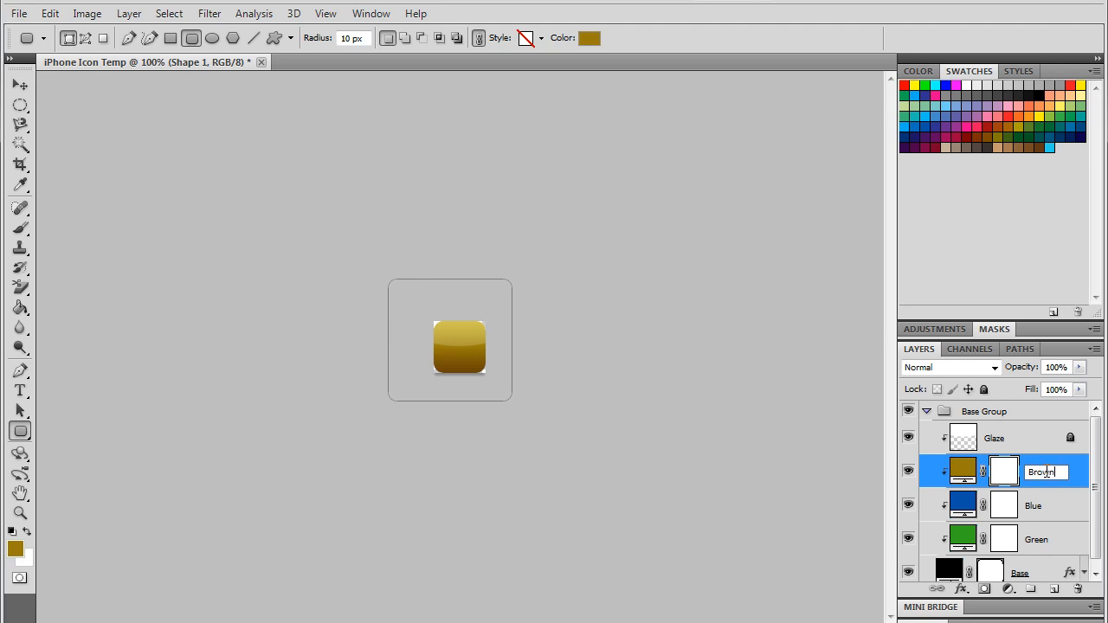
{"action": "type", "text": "rown"}
{"action": "left_click", "coordinate": [1046, 506]}
{"action": "left_click", "coordinate": [1048, 474]}
Step: Unlock the Glaze layer, try a lower opacity, restore it to 18%, and lock the layer again
{"action": "left_click_drag", "start_coordinate": [1071, 438], "coordinate": [1078, 589]}
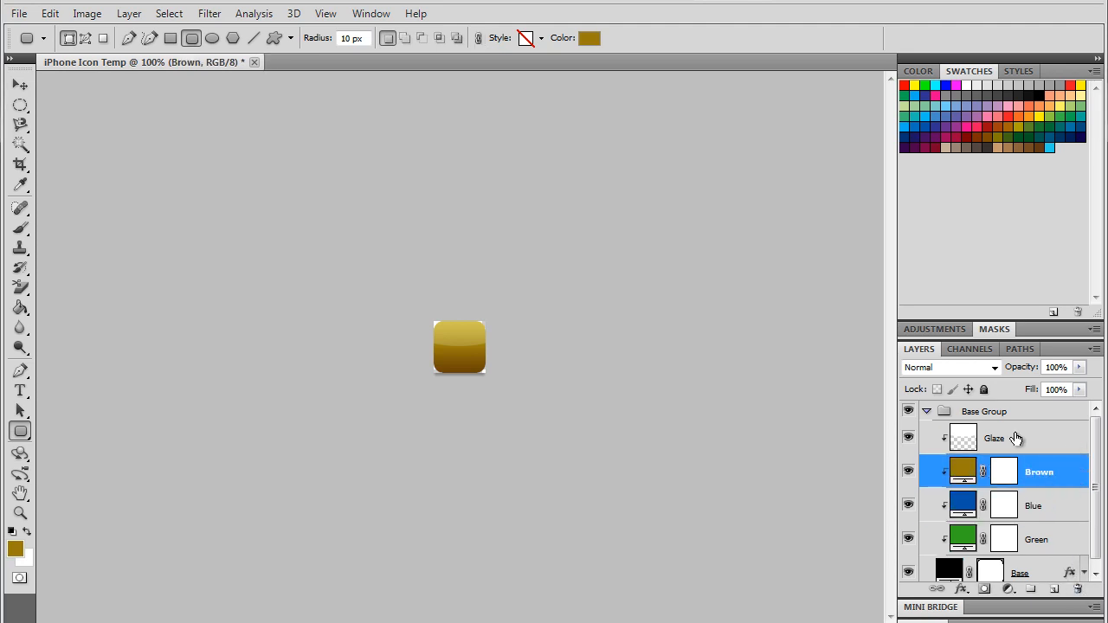
{"action": "left_click", "coordinate": [1015, 438]}
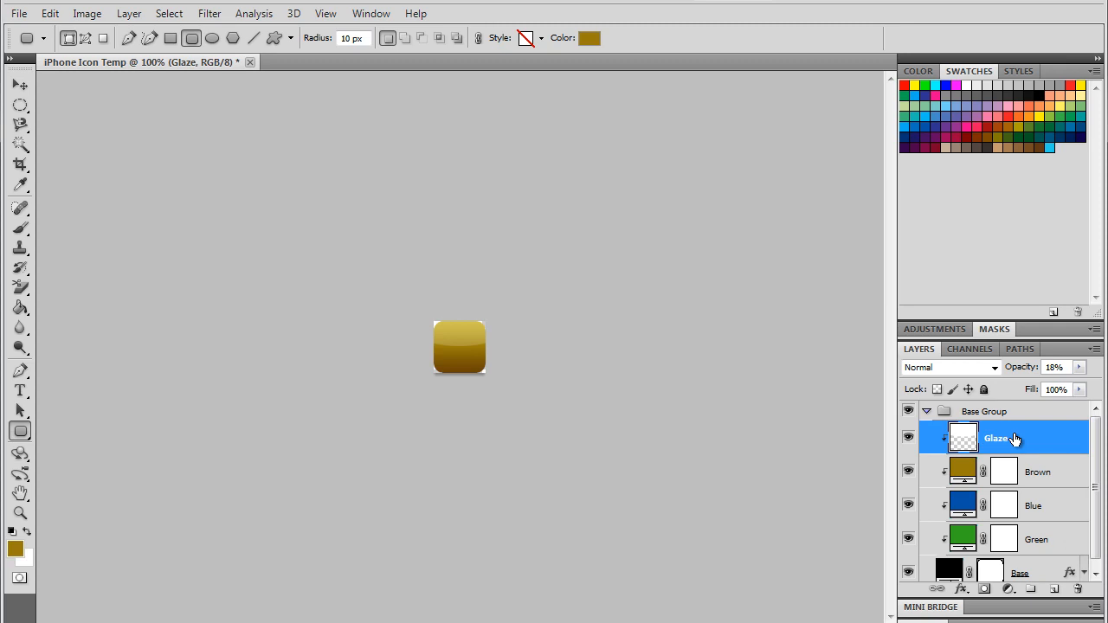
{"action": "left_click", "coordinate": [1079, 367]}
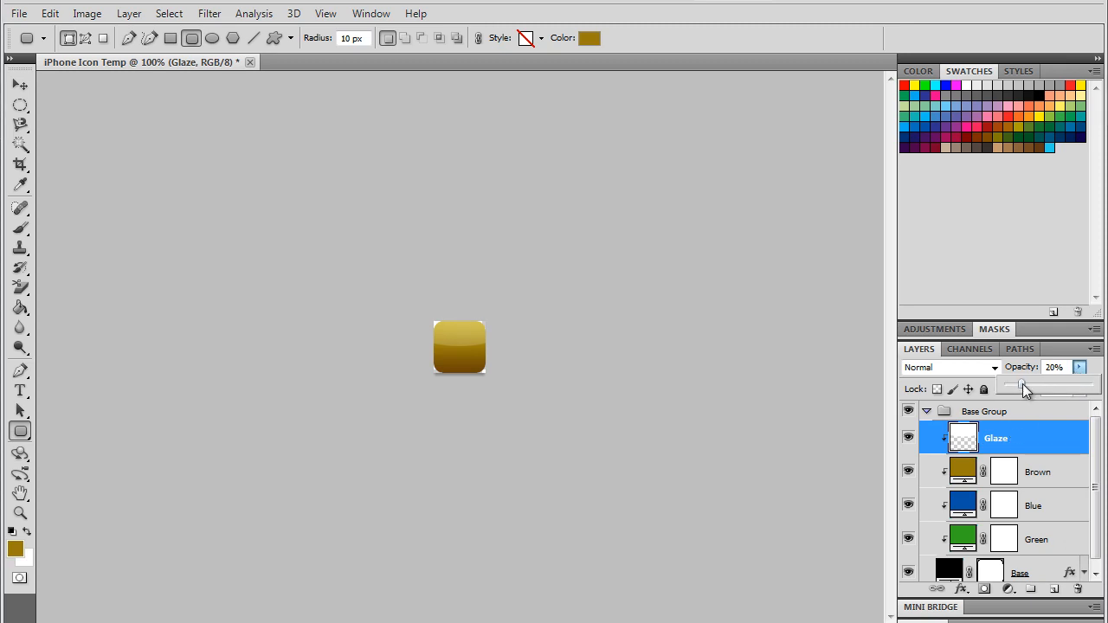
{"action": "left_click_drag", "start_coordinate": [1021, 382], "coordinate": [1013, 387]}
{"action": "left_click", "coordinate": [1046, 368]}
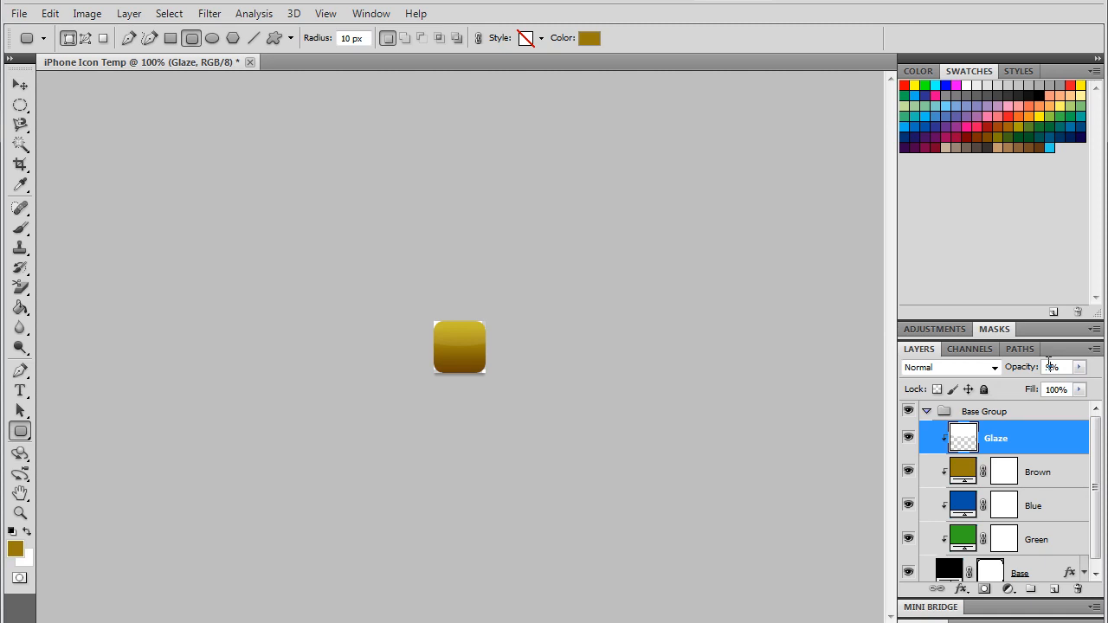
{"action": "type", "text": "18"}
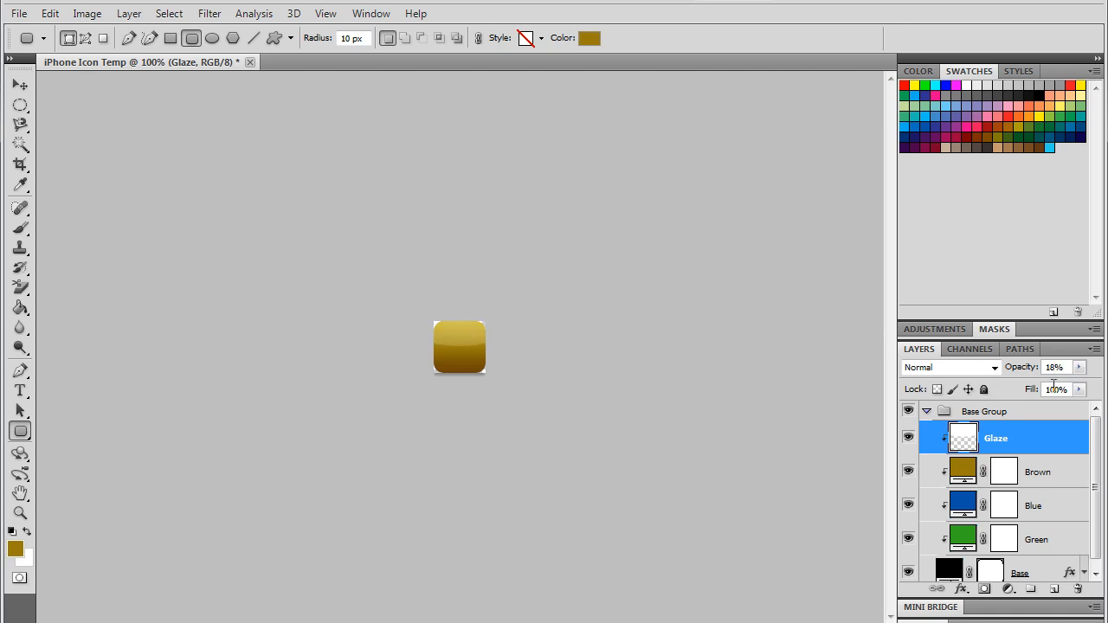
{"action": "left_click", "coordinate": [1046, 412]}
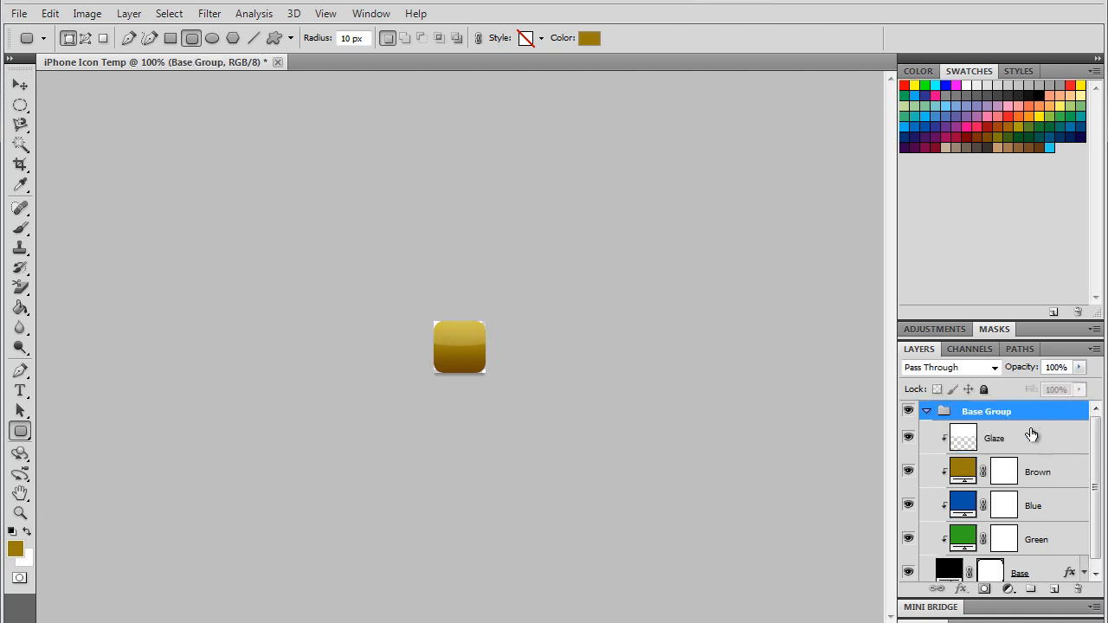
{"action": "left_click", "coordinate": [1034, 442]}
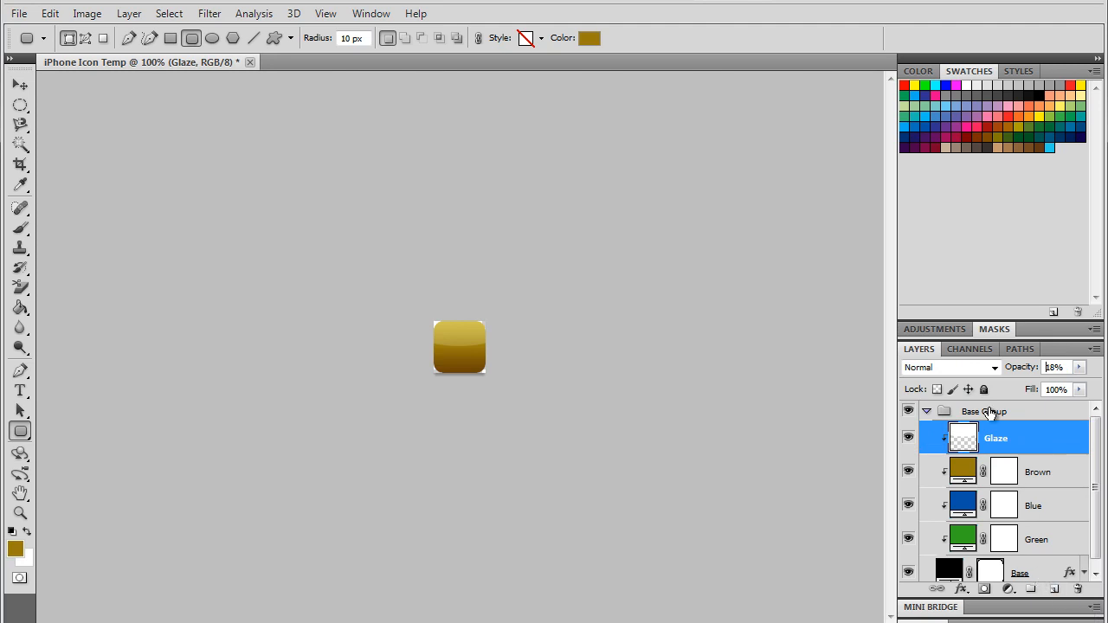
{"action": "left_click", "coordinate": [986, 391]}
Step: Toggle the Glaze layer's visibility off and on to compare the icon with and without gloss
{"action": "left_click", "coordinate": [910, 440]}
{"action": "left_click", "coordinate": [910, 442]}
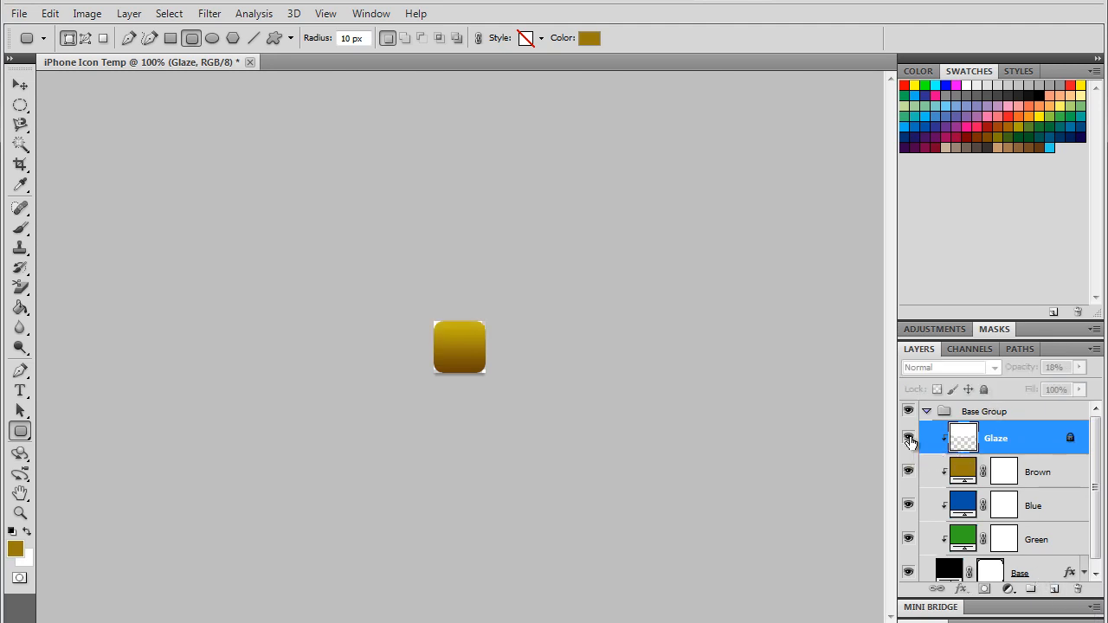
{"action": "left_click", "coordinate": [910, 441]}
{"action": "left_click", "coordinate": [910, 441]}
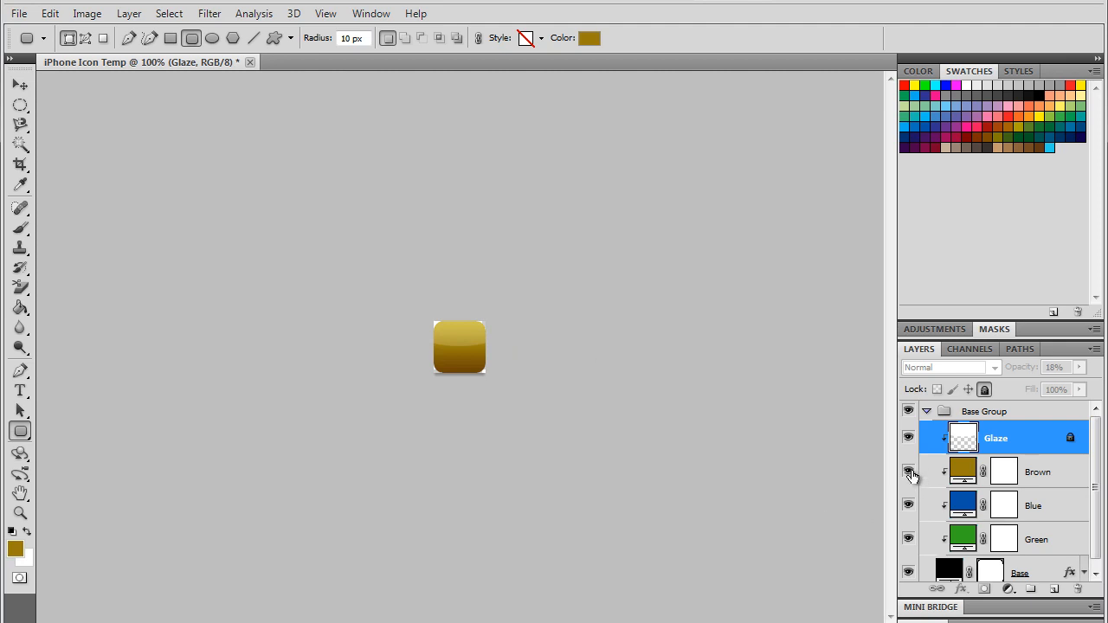
Step: Collapse the Base Group and expand it again to review its layers
{"action": "left_click", "coordinate": [927, 413]}
{"action": "left_click", "coordinate": [927, 413]}
{"action": "left_click", "coordinate": [931, 423]}
{"action": "left_click", "coordinate": [935, 438]}
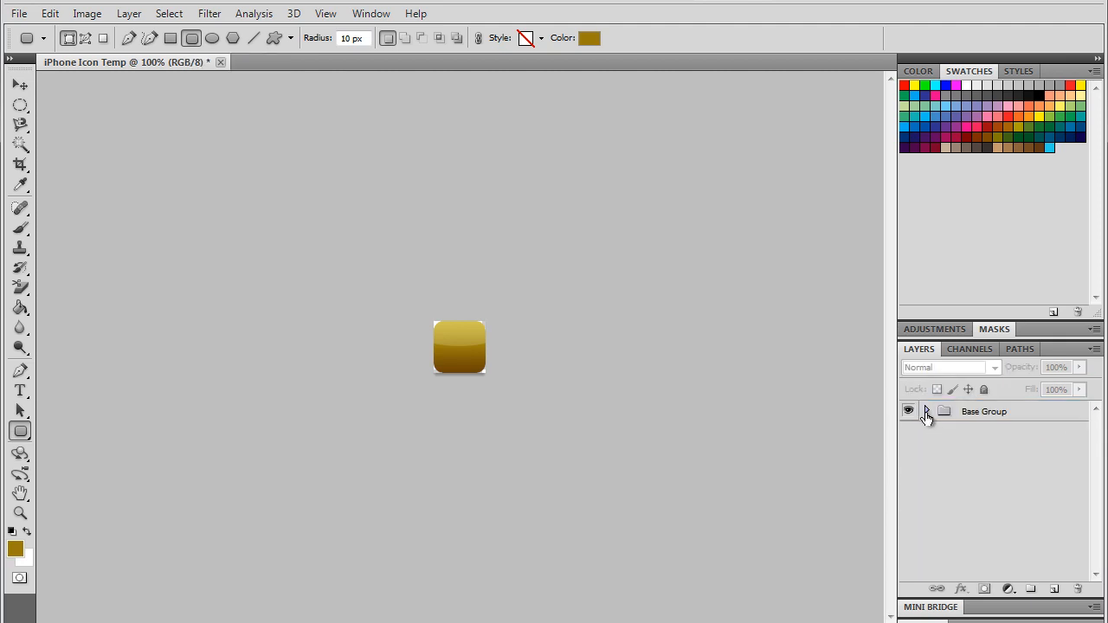
{"action": "left_click", "coordinate": [927, 414]}
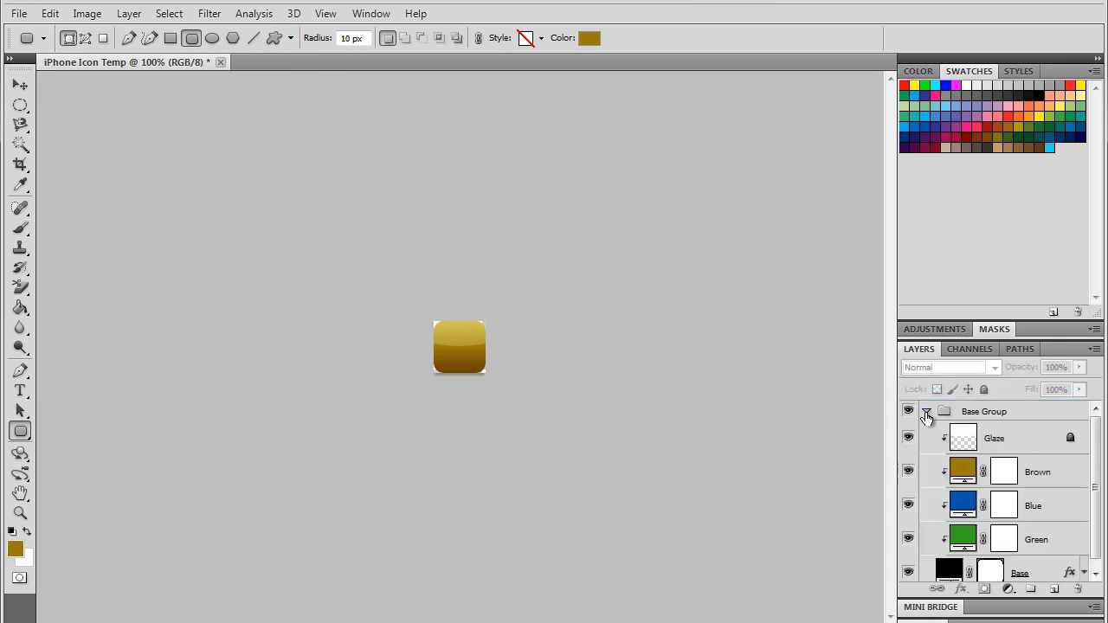
Step: Hide the Brown, Blue and Glaze layers to view the plain green icon, show all three again, and collapse the Base Group
{"action": "left_click", "coordinate": [909, 472]}
{"action": "left_click", "coordinate": [909, 505]}
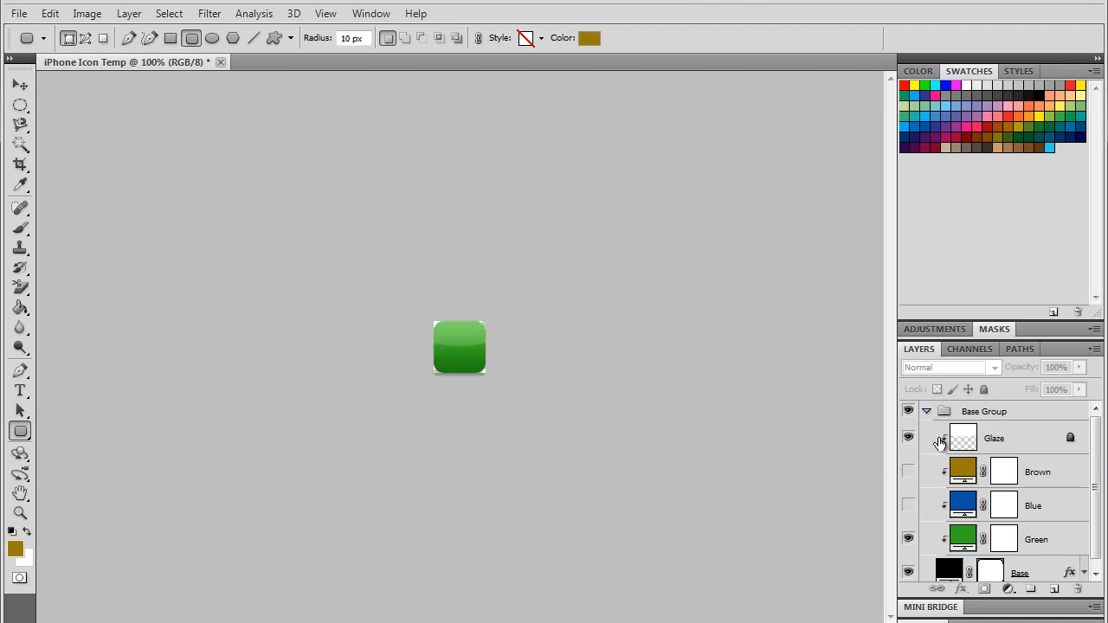
{"action": "left_click", "coordinate": [909, 439]}
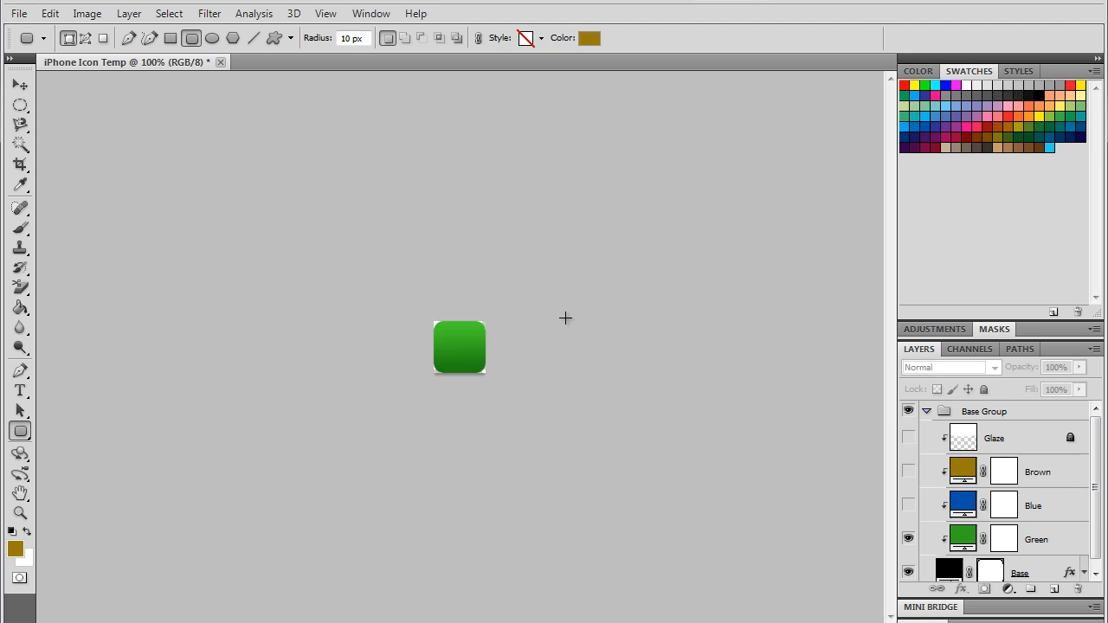
{"action": "left_click", "coordinate": [907, 472]}
{"action": "left_click", "coordinate": [907, 505]}
{"action": "left_click", "coordinate": [908, 438]}
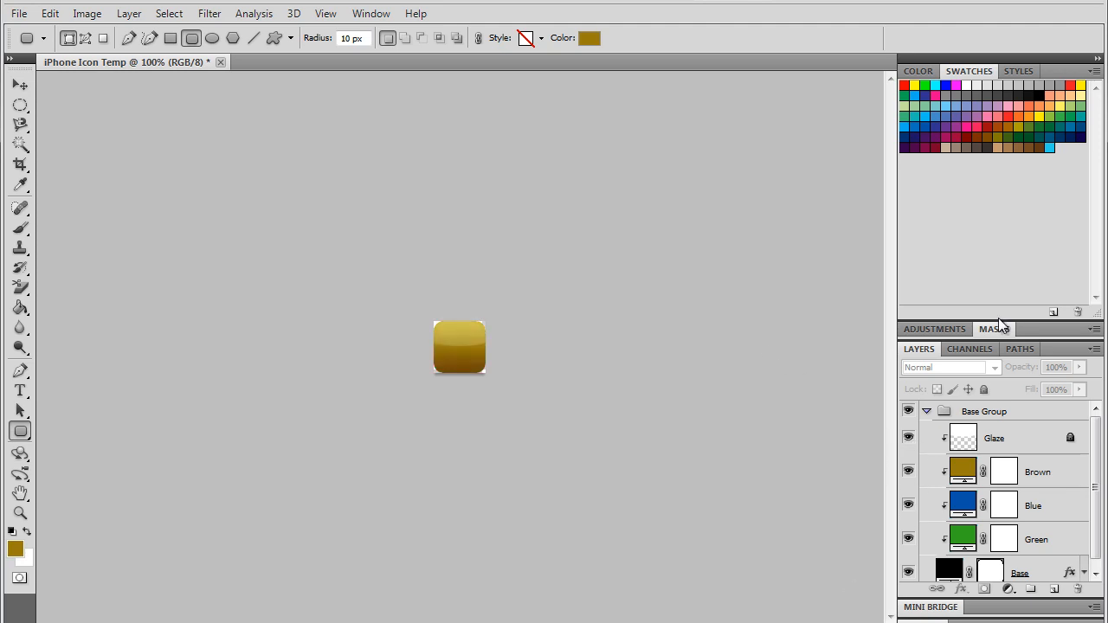
{"action": "left_click", "coordinate": [928, 412]}
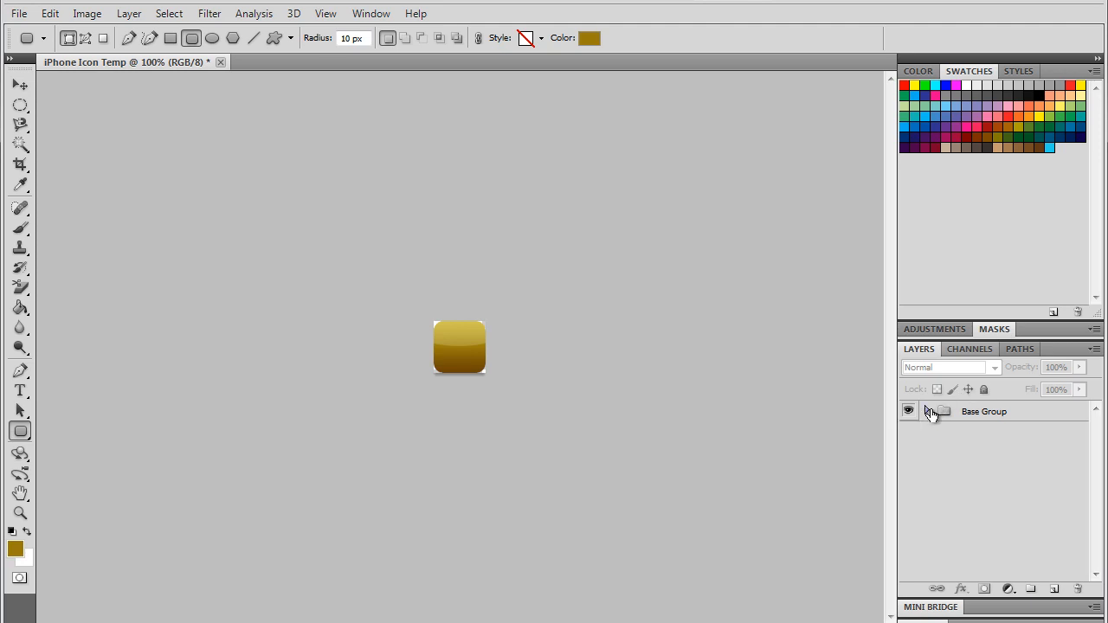